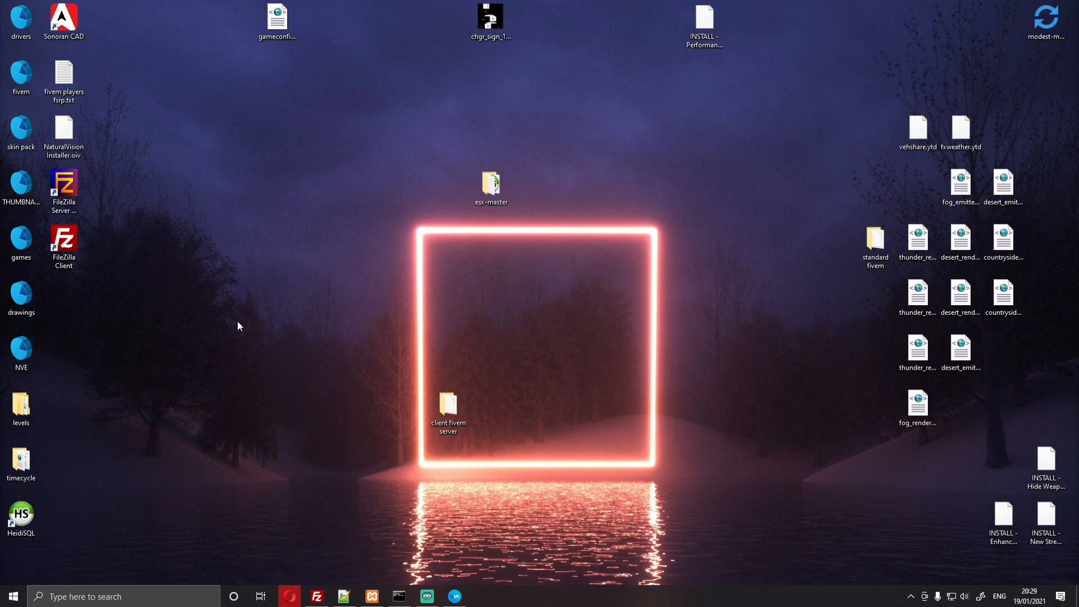
Step: Switch to the Opera browser and download ELS V1.05.rar from the Emergency Lighting System page
{"action": "left_click", "coordinate": [290, 596]}
{"action": "scroll", "coordinate": [299, 269], "scroll_direction": "up", "scroll_amount": 4}
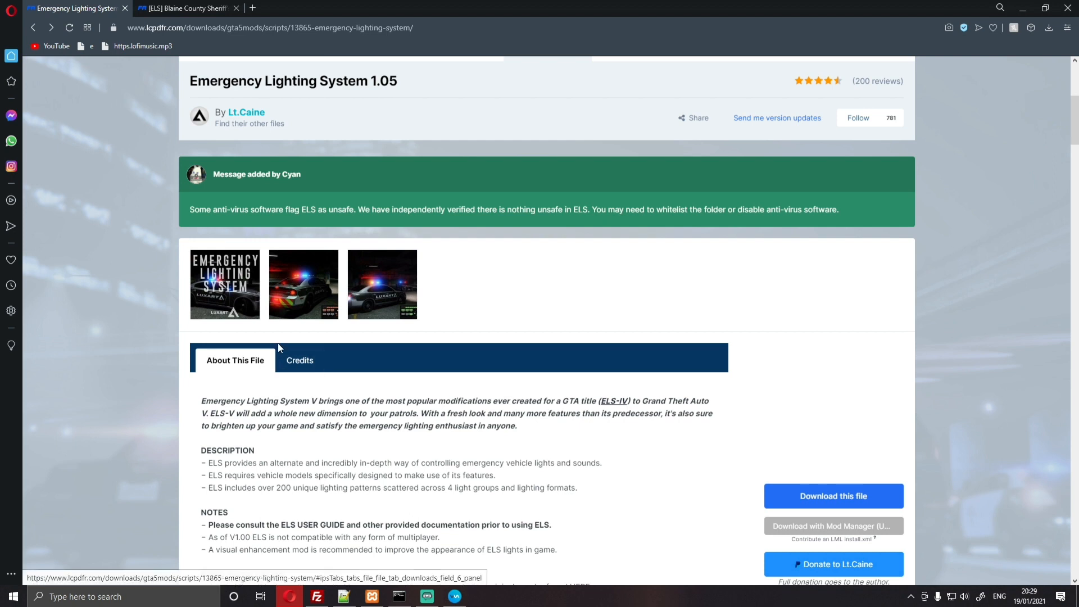
{"action": "scroll", "coordinate": [280, 344], "scroll_direction": "down", "scroll_amount": 3}
{"action": "left_click", "coordinate": [805, 326]}
{"action": "left_click", "coordinate": [793, 253]}
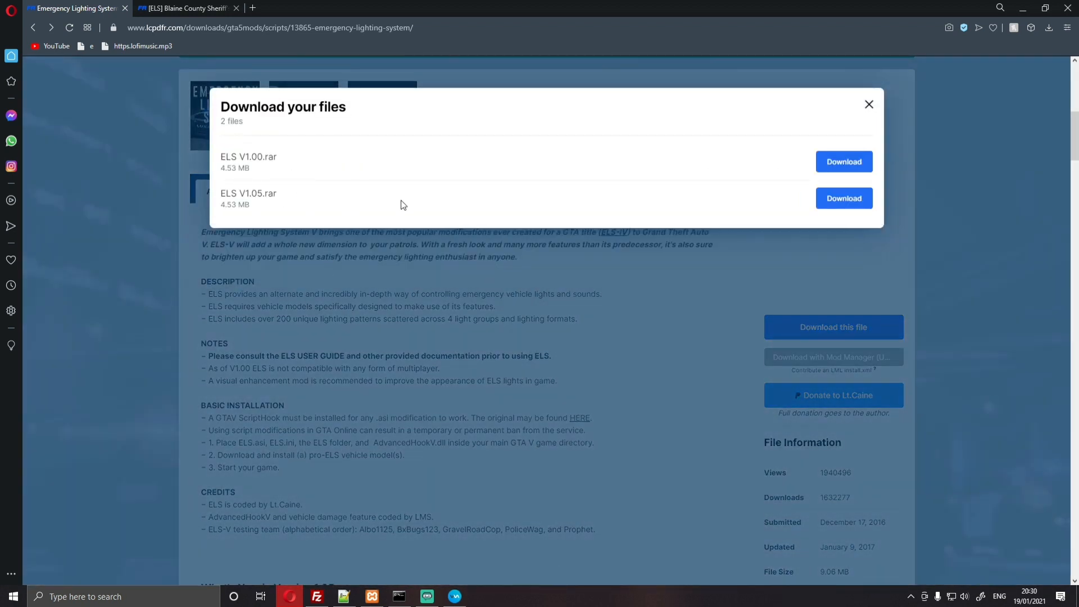
{"action": "left_click", "coordinate": [844, 200]}
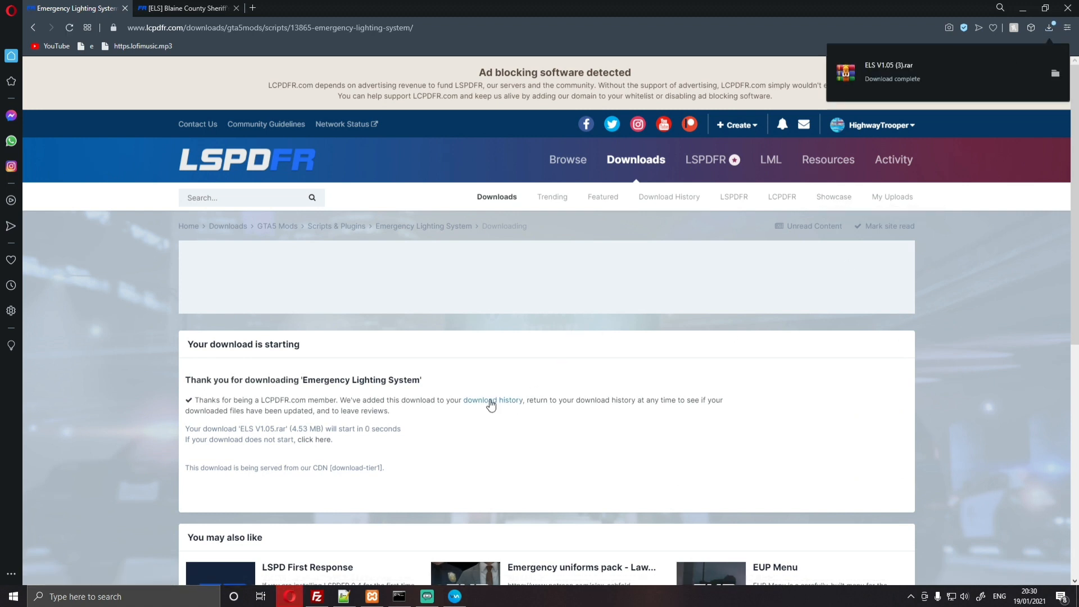
Step: Open the downloaded ELS V1.05 archive, dismiss the licence reminder, and enter its installation files folder
{"action": "left_click", "coordinate": [917, 65]}
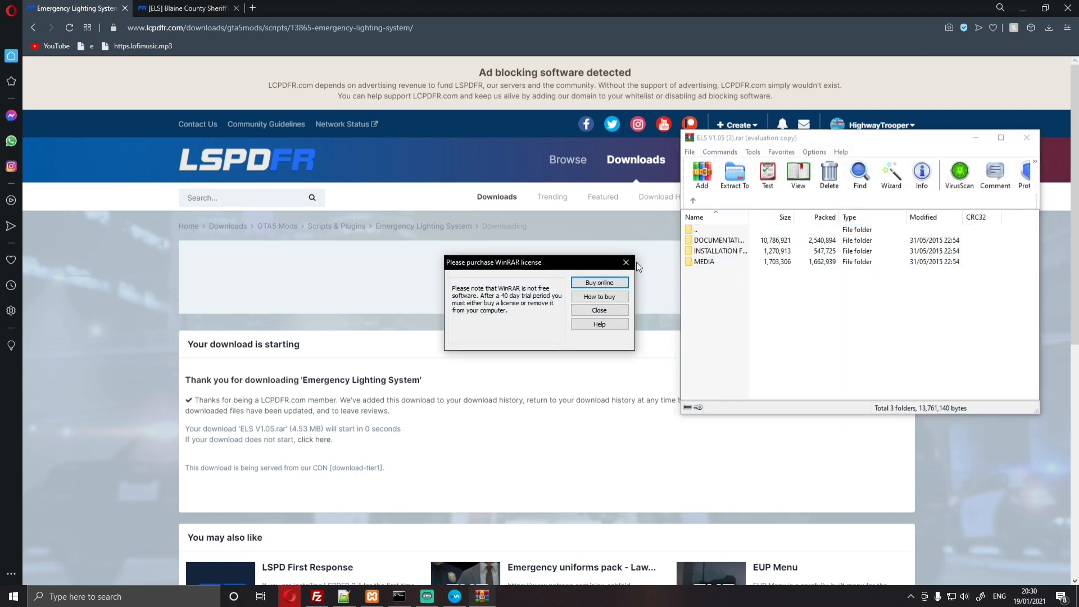
{"action": "left_click", "coordinate": [626, 263]}
{"action": "double_click", "coordinate": [720, 251]}
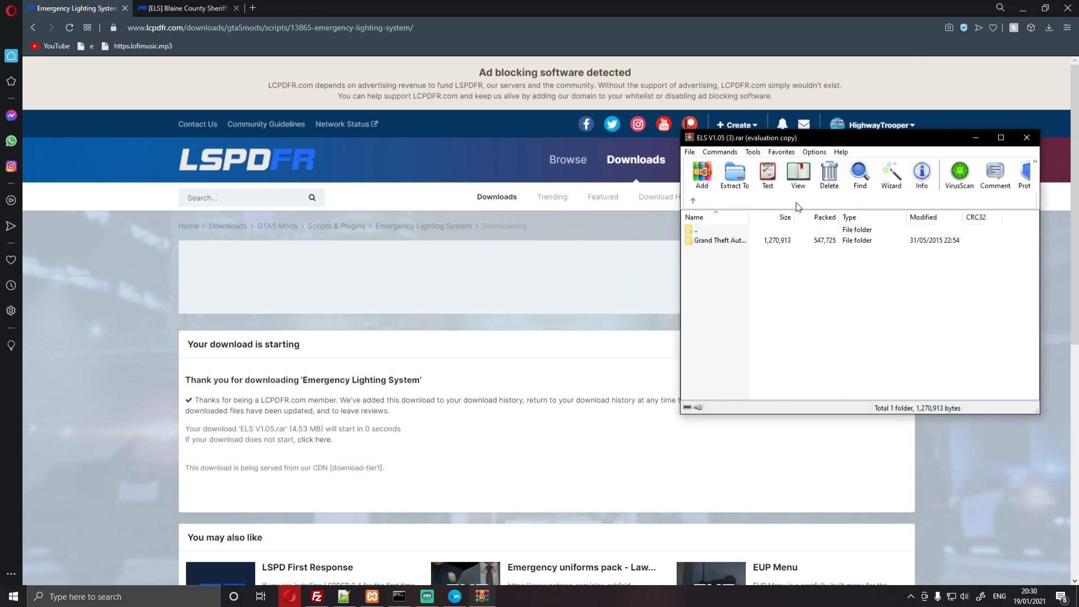
Step: Minimize the browser and open a File Explorer window, placed so the ELS archive stays visible beside it
{"action": "left_click", "coordinate": [1024, 4]}
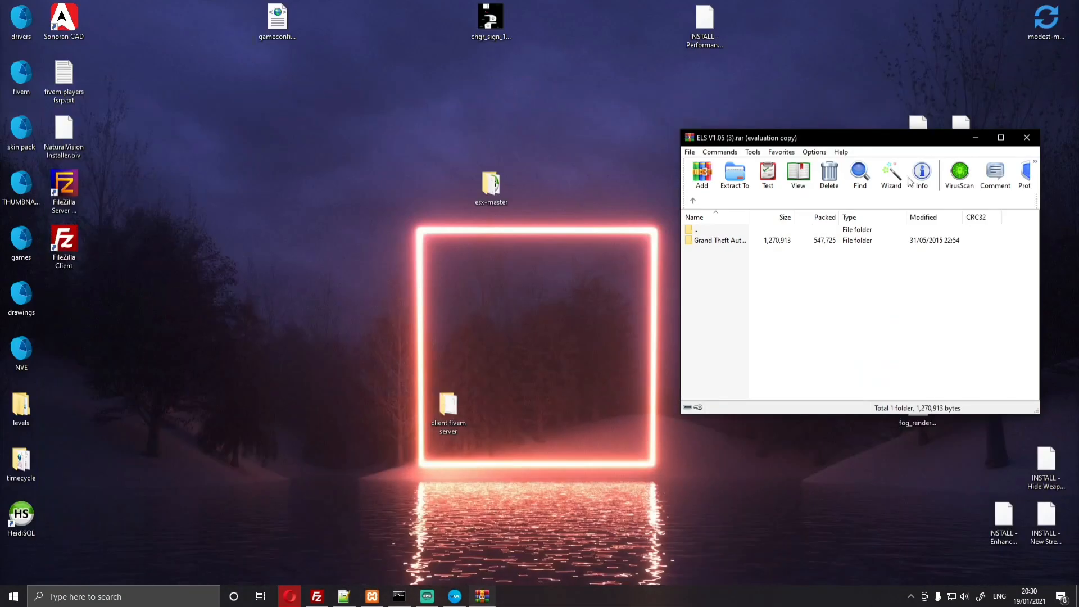
{"action": "left_click", "coordinate": [169, 596]}
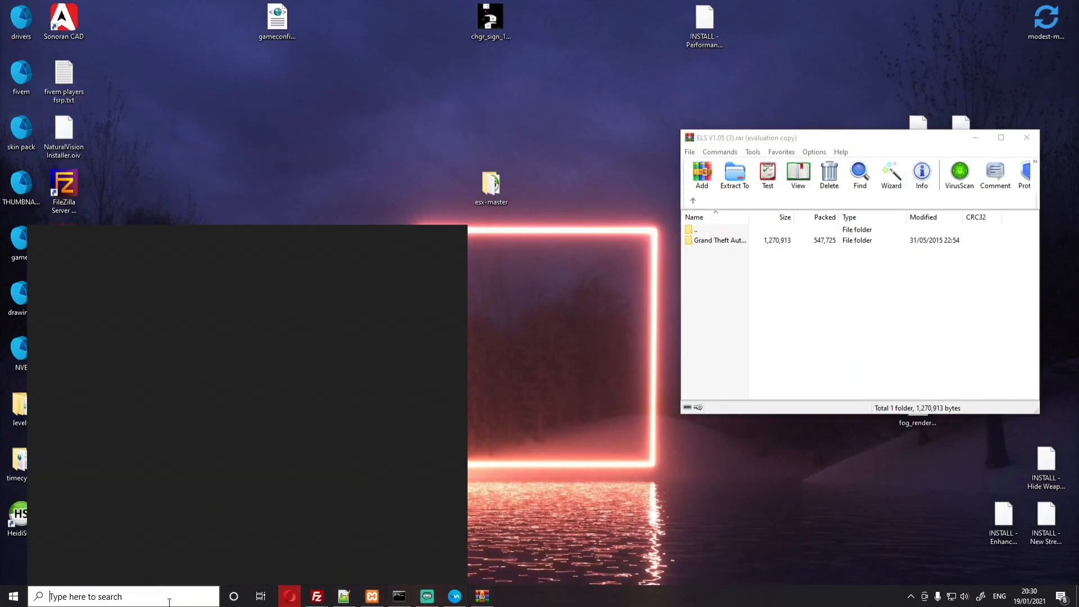
{"action": "left_click", "coordinate": [85, 306]}
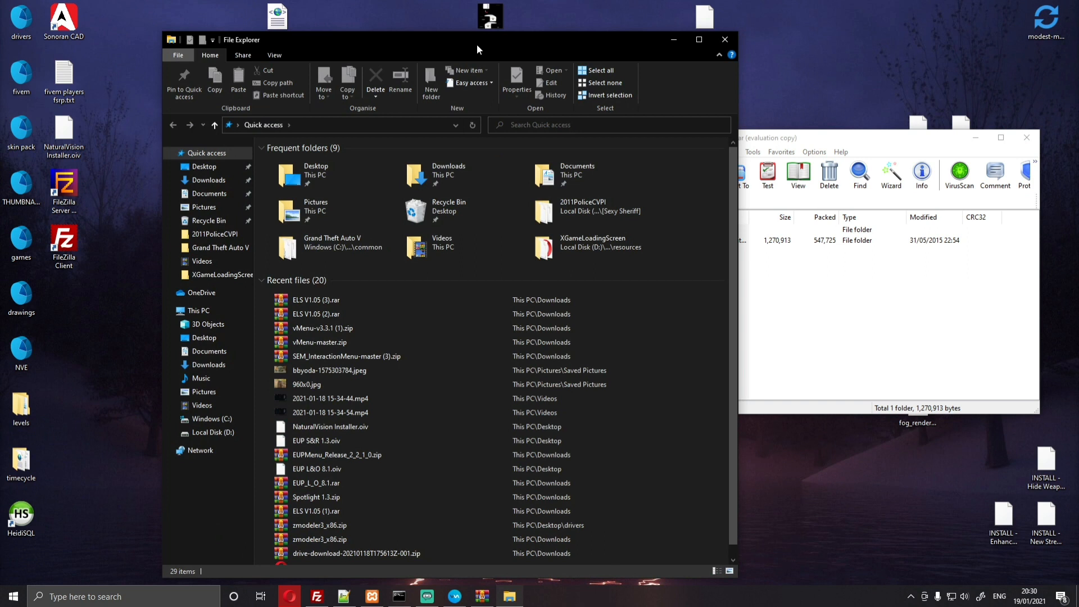
{"action": "left_click_drag", "start_coordinate": [477, 45], "coordinate": [366, 22]}
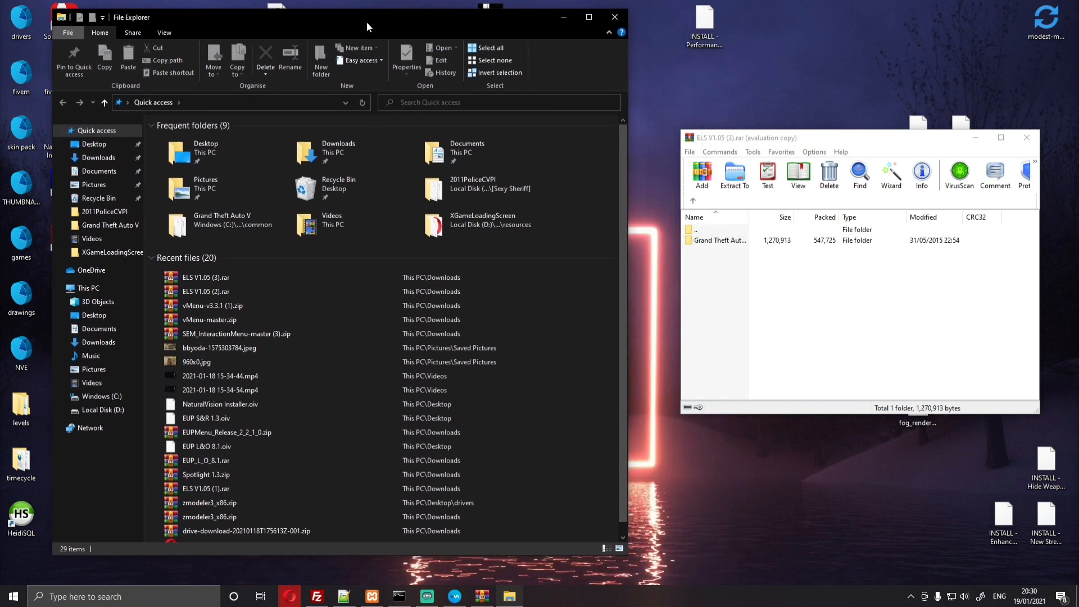
Step: Navigate to the Grand Theft Auto V folder on drive C: under Program Files (x86)\Steam\steamapps\common
{"action": "left_click", "coordinate": [98, 396]}
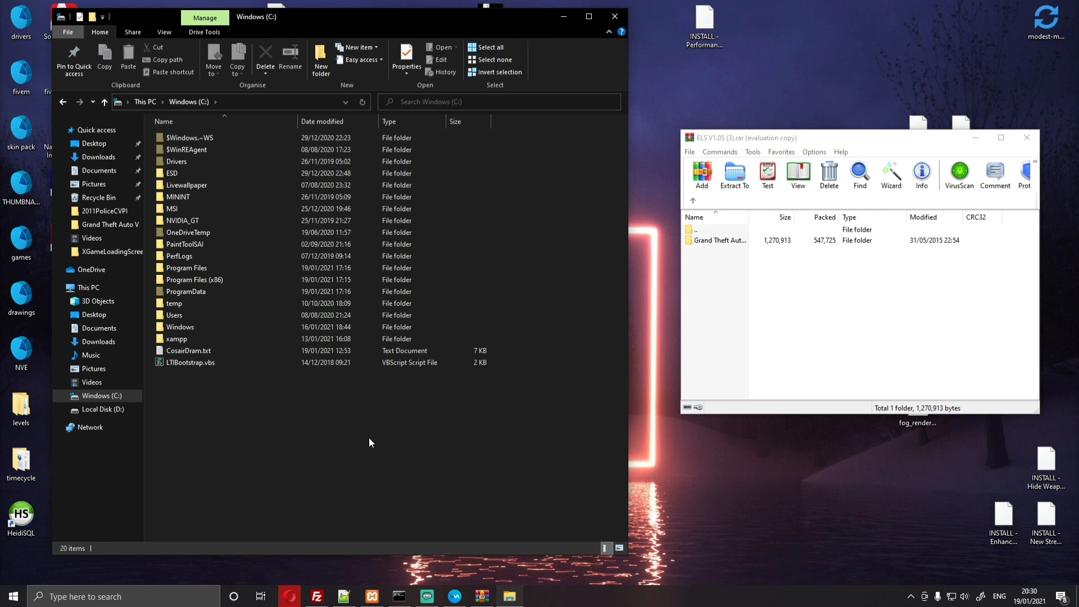
{"action": "double_click", "coordinate": [177, 282]}
{"action": "scroll", "coordinate": [262, 372], "scroll_direction": "down", "scroll_amount": 3}
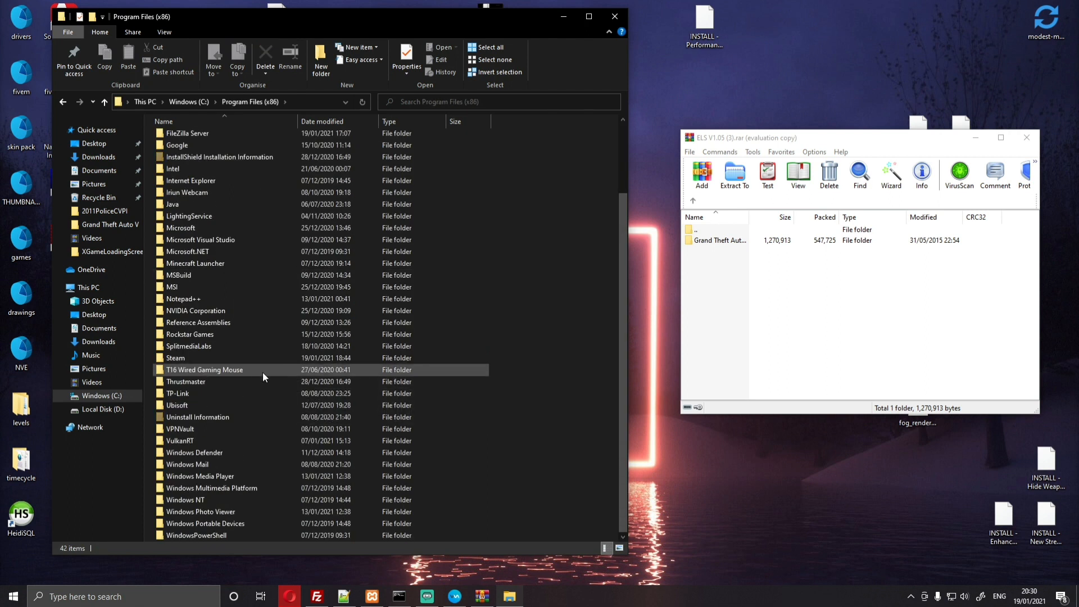
{"action": "double_click", "coordinate": [176, 358]}
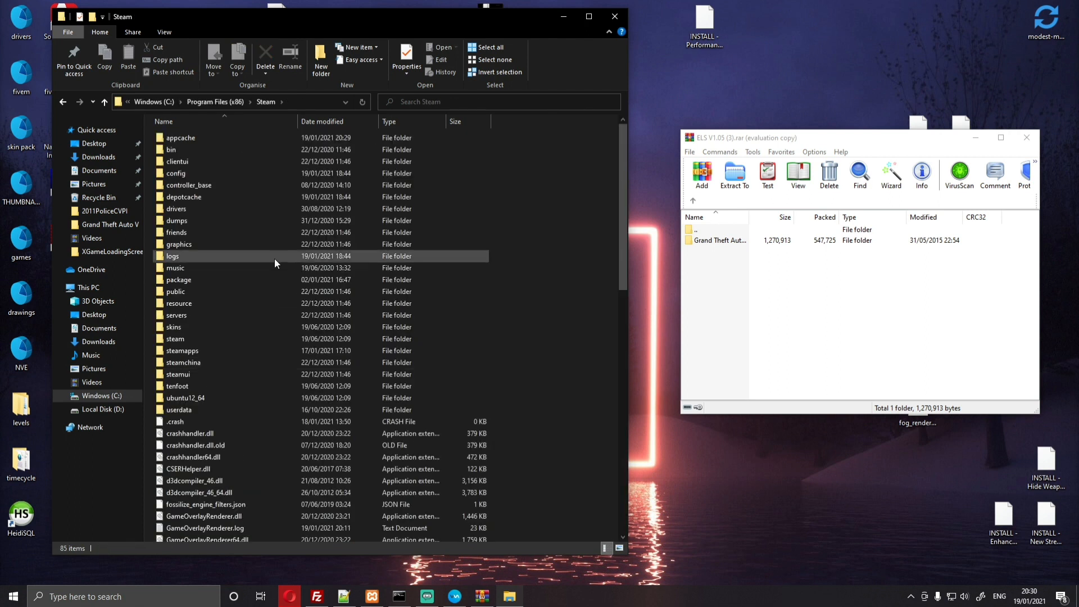
{"action": "double_click", "coordinate": [181, 353]}
{"action": "double_click", "coordinate": [187, 328]}
{"action": "left_click_drag", "start_coordinate": [265, 422], "coordinate": [205, 164]}
{"action": "left_click", "coordinate": [258, 332]}
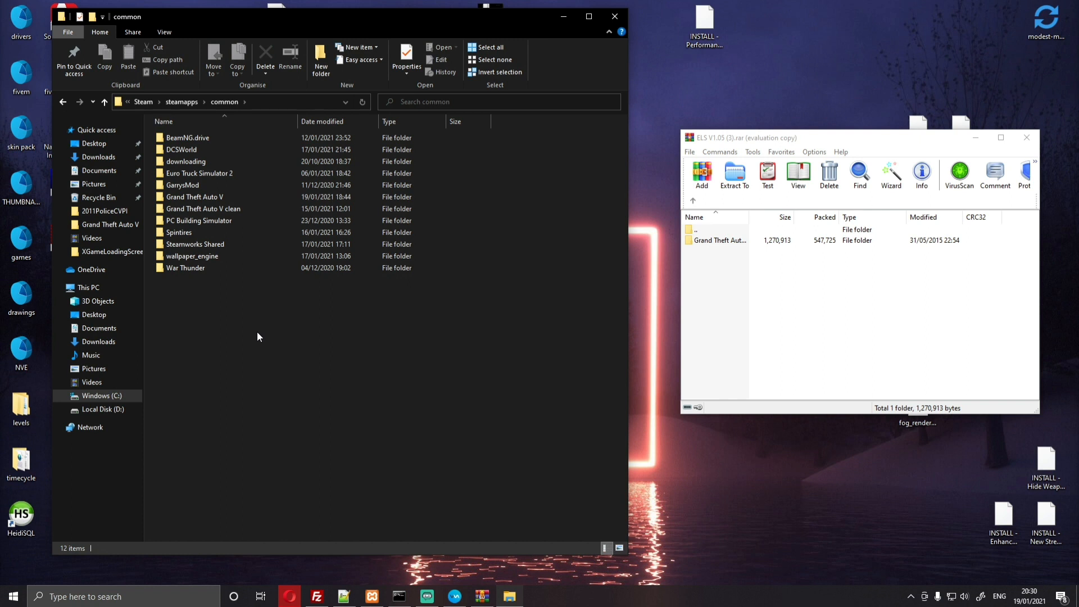
{"action": "double_click", "coordinate": [249, 196]}
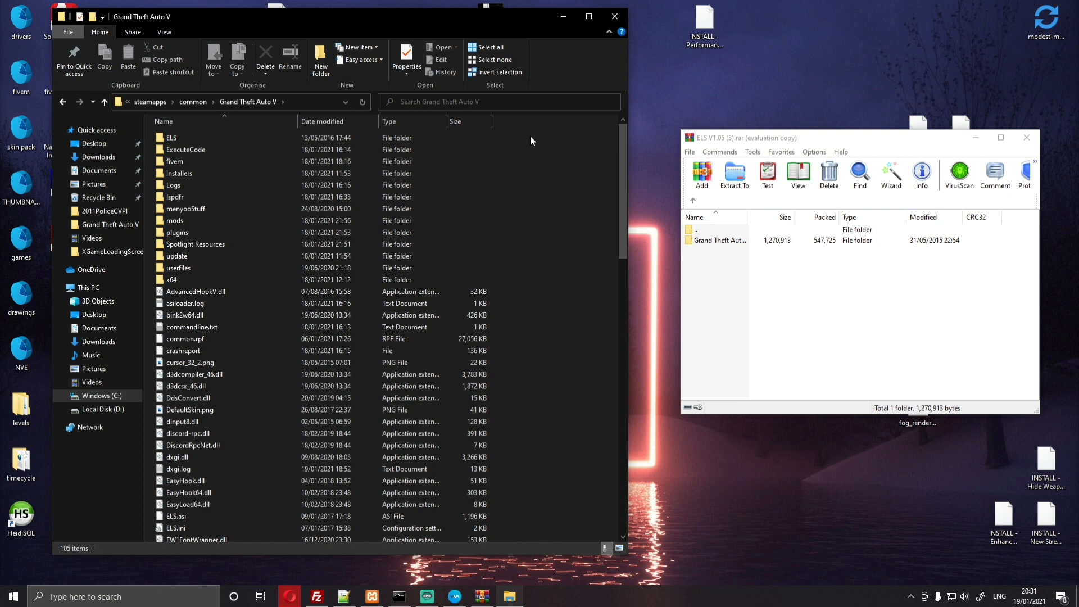
Step: Extract the ELS folder, AdvancedHookV.dll, ELS.asi and ELS.ini from the archive's Grand Theft Auto V folder into the game directory, replacing existing files
{"action": "left_click", "coordinate": [833, 329]}
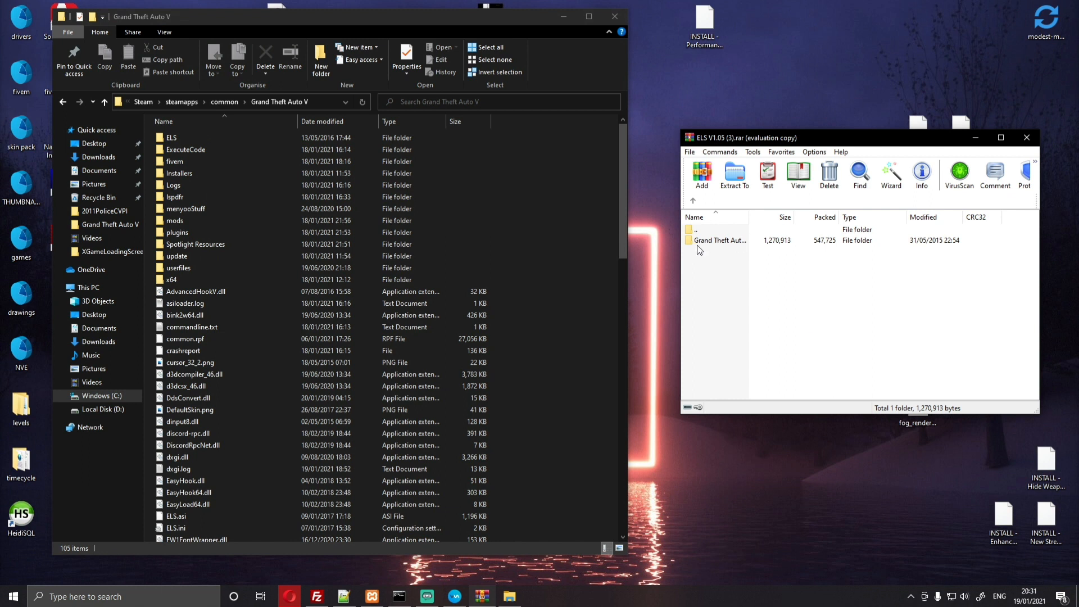
{"action": "left_click_drag", "start_coordinate": [734, 141], "coordinate": [693, 133]}
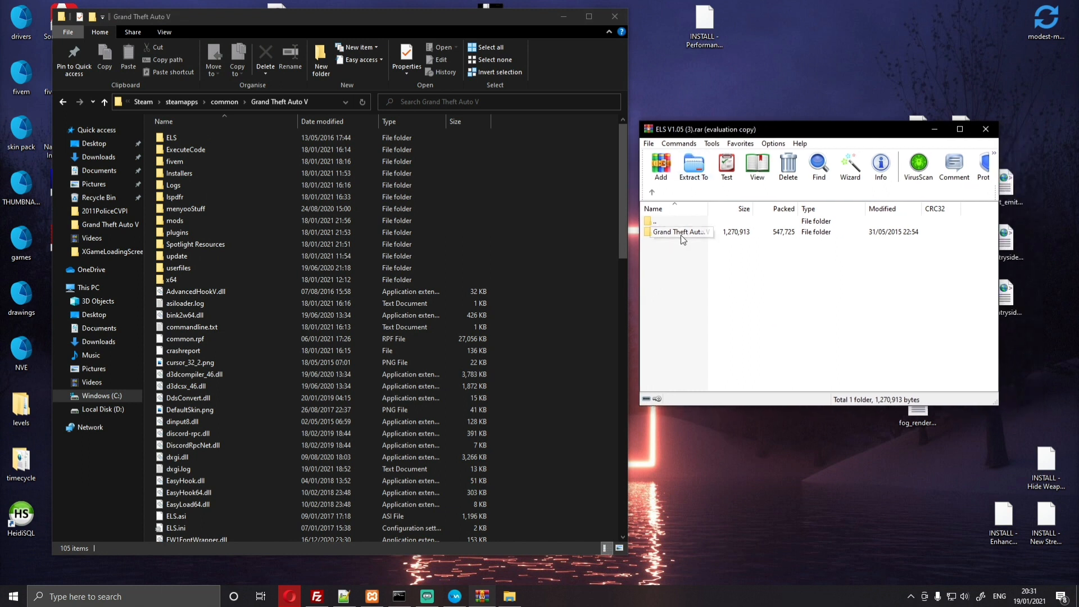
{"action": "double_click", "coordinate": [680, 232]}
{"action": "mouse_move", "coordinate": [711, 314]}
{"action": "left_mouse_down"}
{"action": "mouse_move", "coordinate": [687, 281]}
{"action": "mouse_move", "coordinate": [708, 315]}
{"action": "left_mouse_up"}
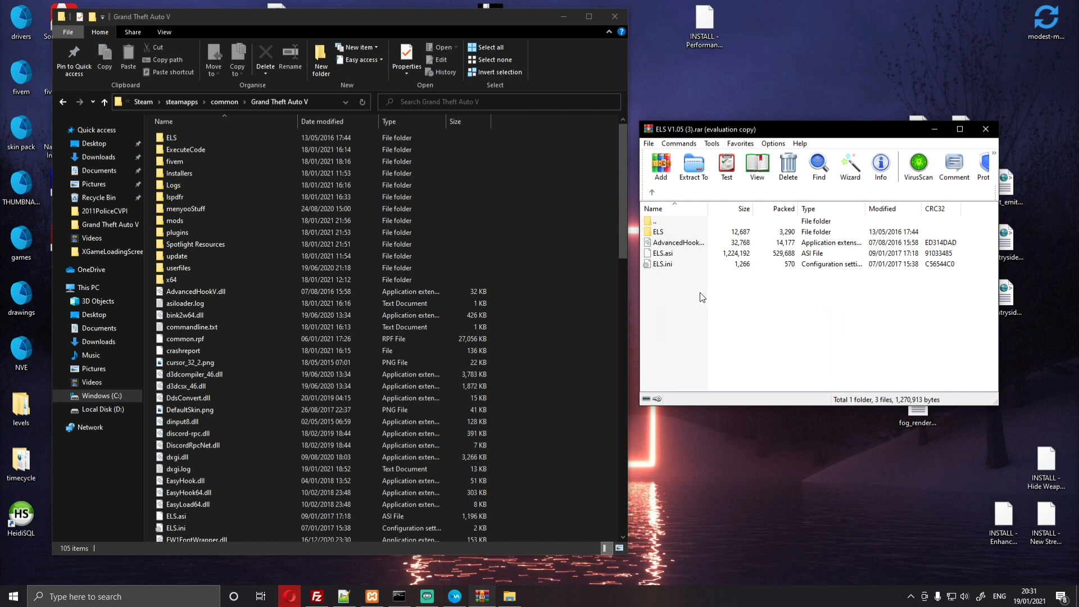
{"action": "left_click_drag", "start_coordinate": [732, 305], "coordinate": [673, 232]}
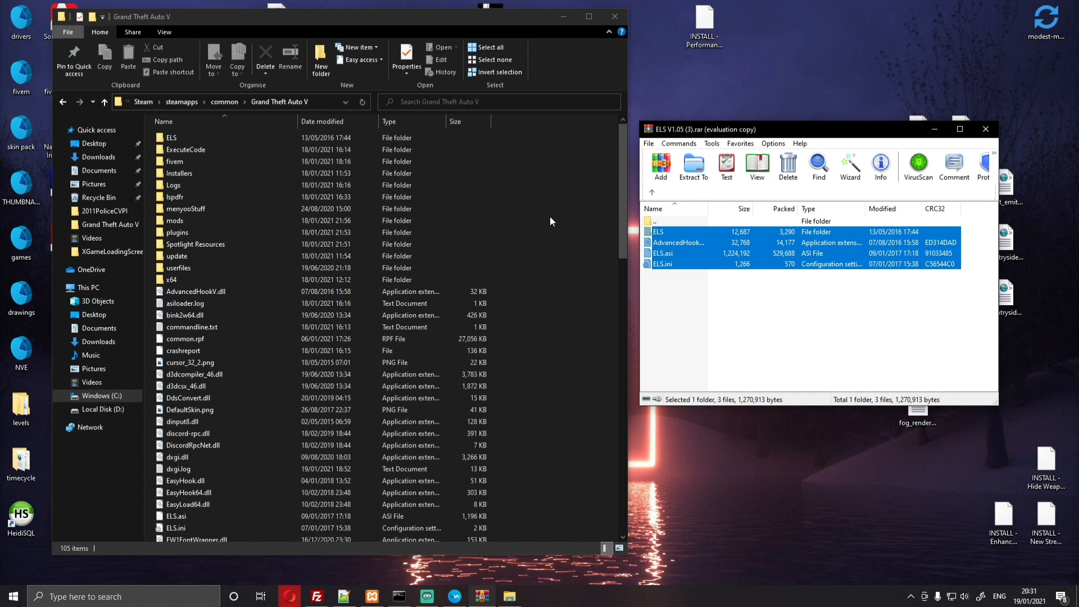
{"action": "left_click_drag", "start_coordinate": [747, 243], "coordinate": [583, 246]}
{"action": "left_click_drag", "start_coordinate": [564, 231], "coordinate": [587, 225]}
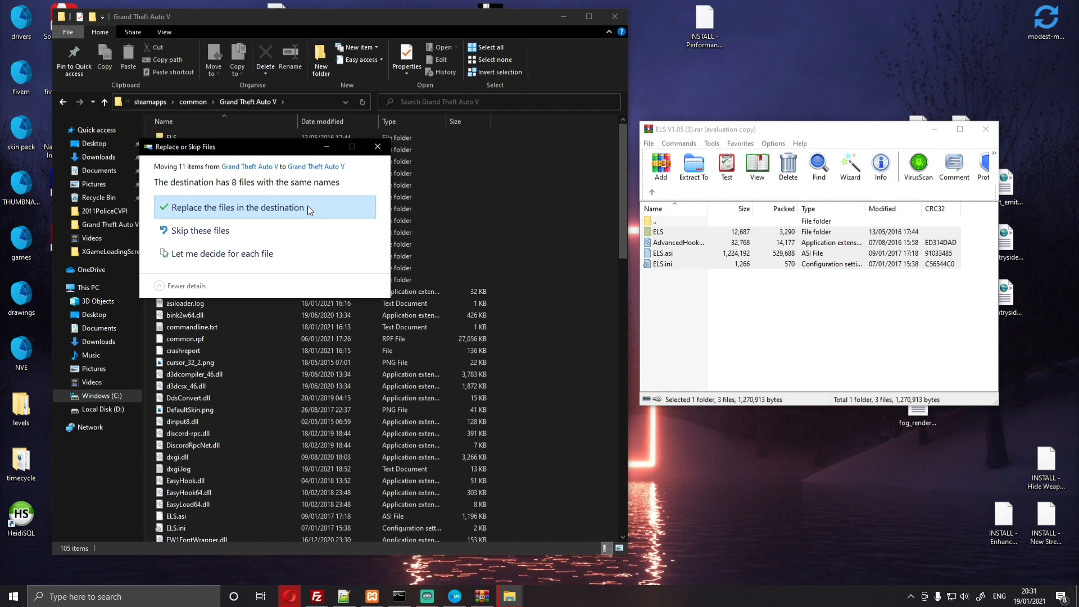
{"action": "left_click", "coordinate": [308, 206]}
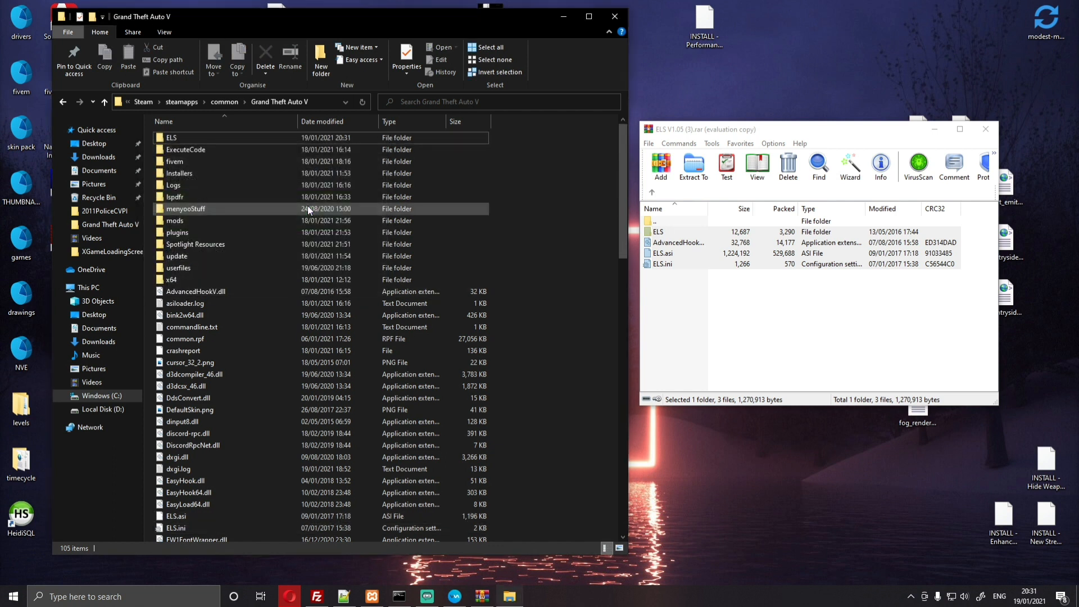
Step: Open the game's ELS\pack_default folder and close the ELS V1.05 archive
{"action": "double_click", "coordinate": [196, 137]}
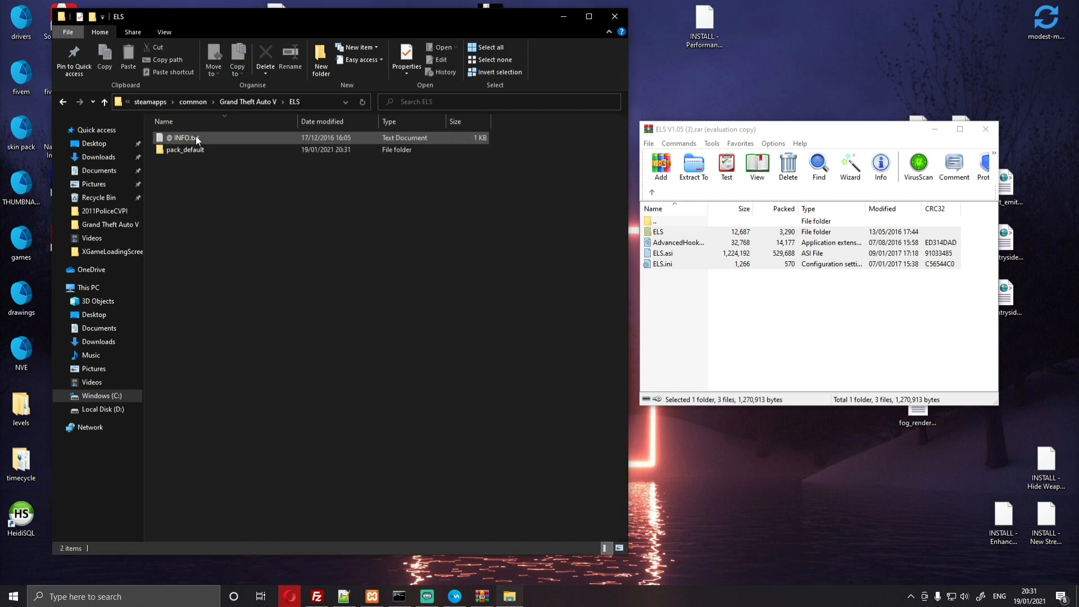
{"action": "double_click", "coordinate": [202, 149]}
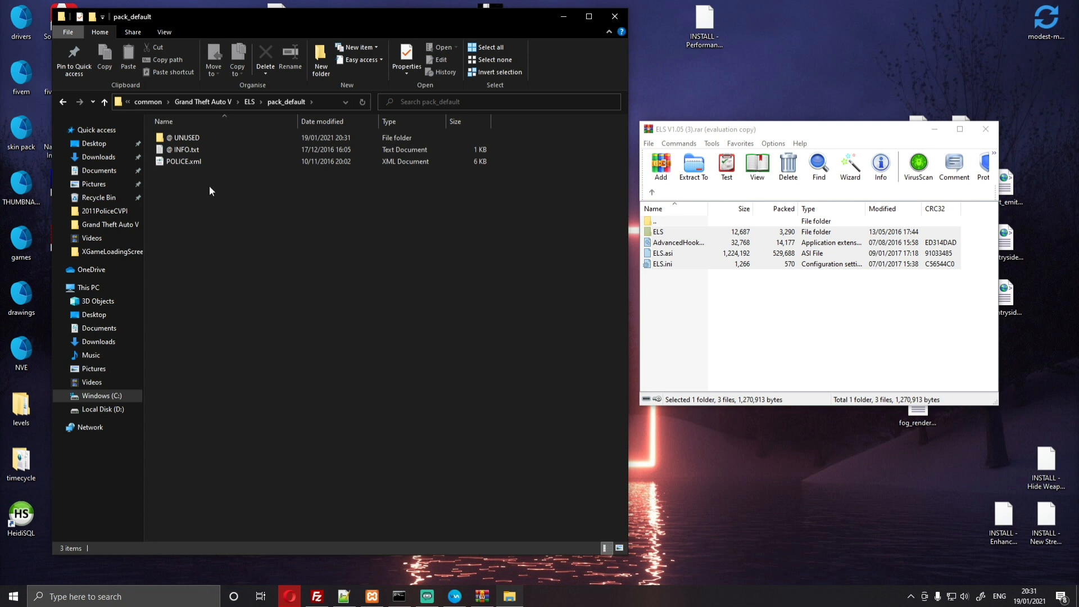
{"action": "left_click", "coordinate": [741, 335]}
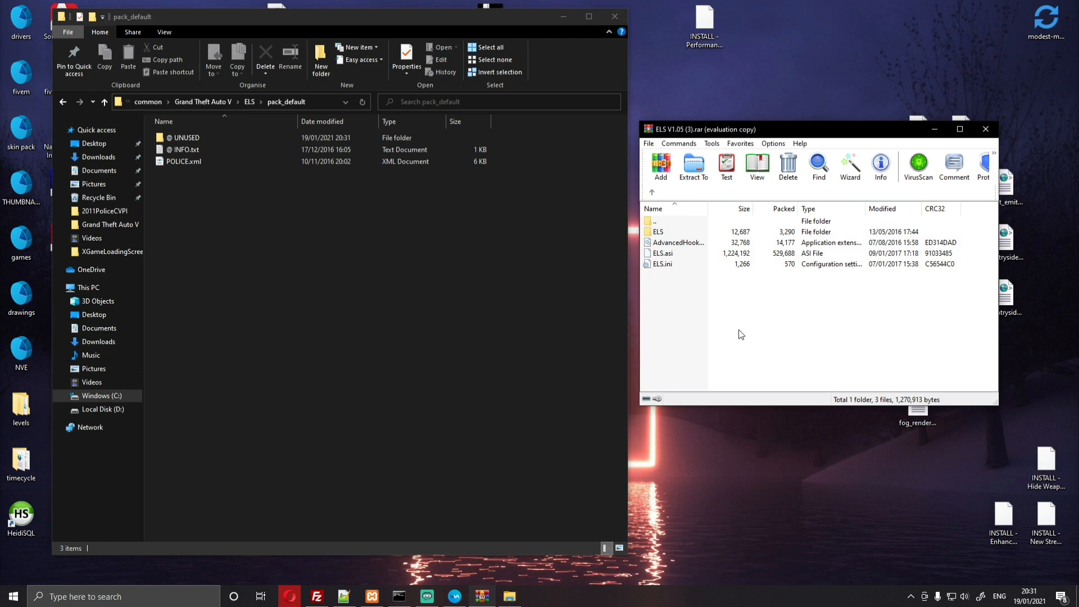
{"action": "left_click", "coordinate": [986, 129]}
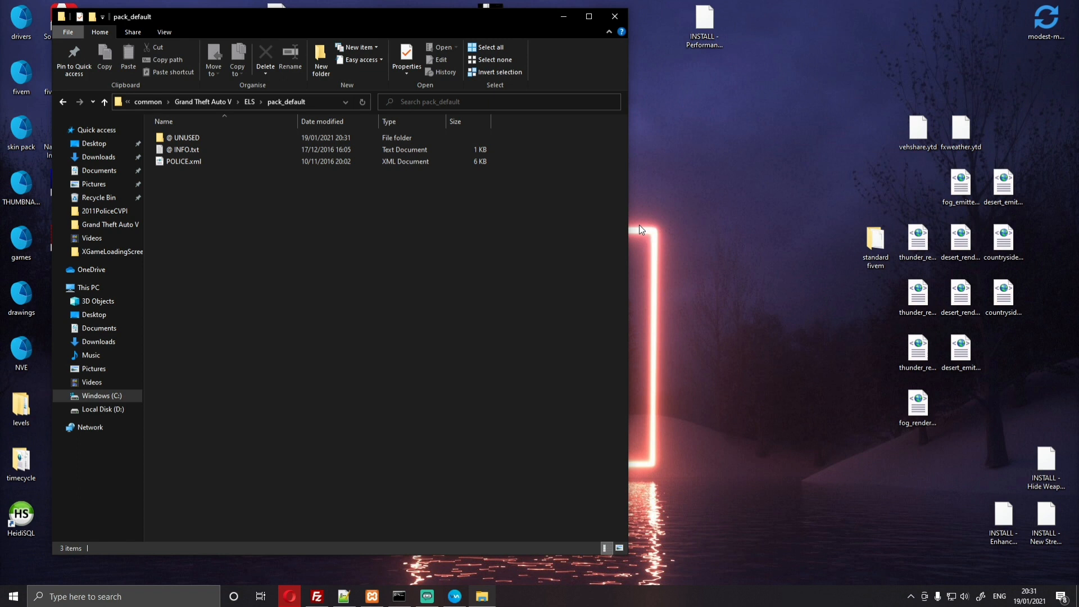
Step: Switch to the Opera browser, close the Emergency Lighting System page, and download [ELS]_Blaine_County_Sheriff's_Office_Pack_1.1.zip from the vehicle pack's page
{"action": "left_click", "coordinate": [289, 596]}
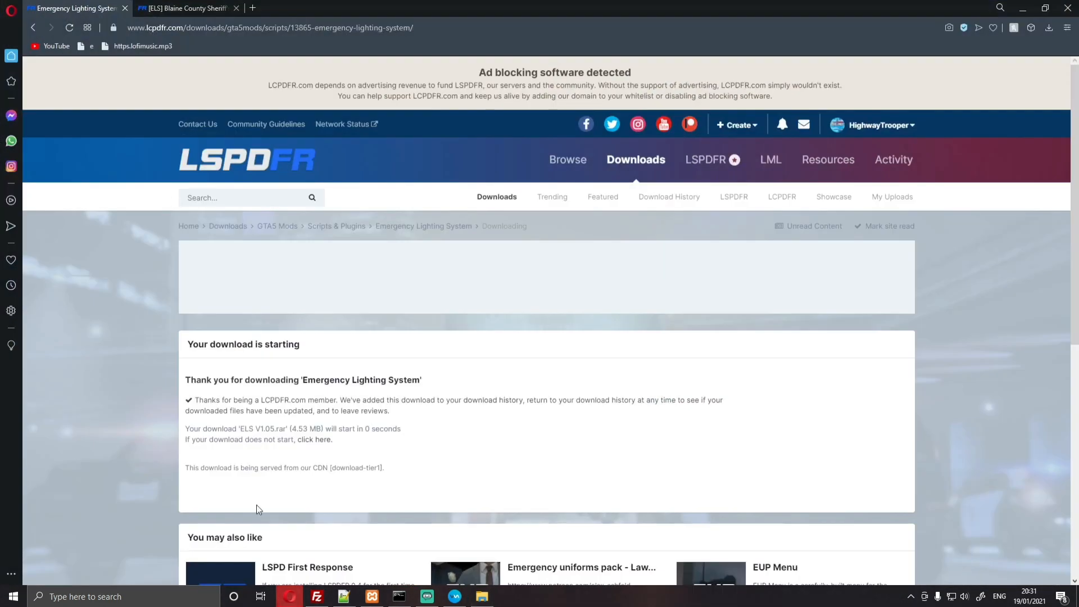
{"action": "left_click", "coordinate": [185, 6]}
{"action": "left_click", "coordinate": [125, 8]}
{"action": "scroll", "coordinate": [336, 223], "scroll_direction": "down", "scroll_amount": 4}
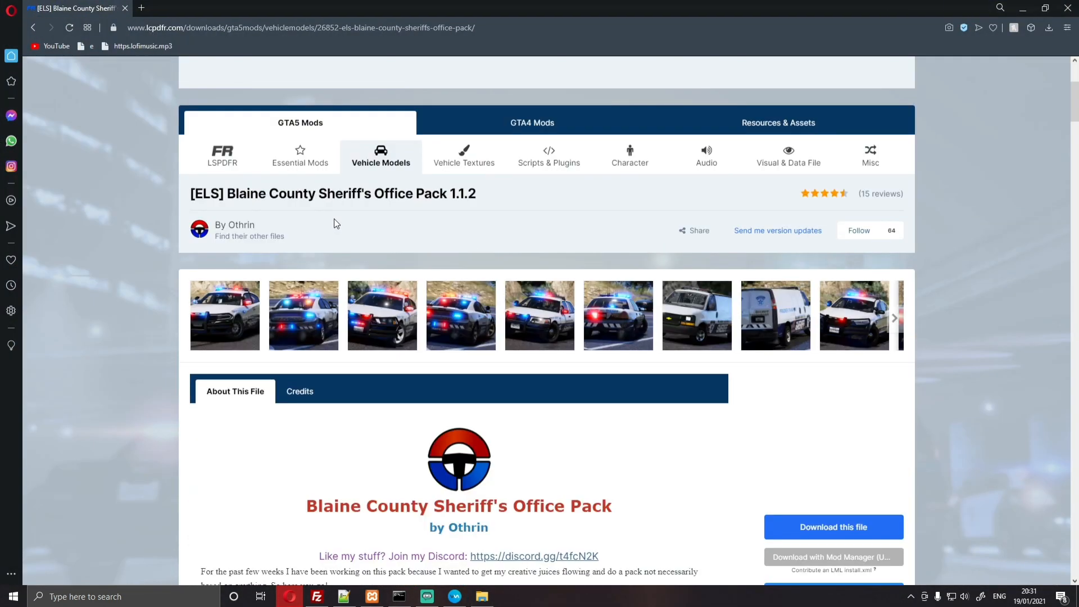
{"action": "scroll", "coordinate": [334, 223], "scroll_direction": "down", "scroll_amount": 2}
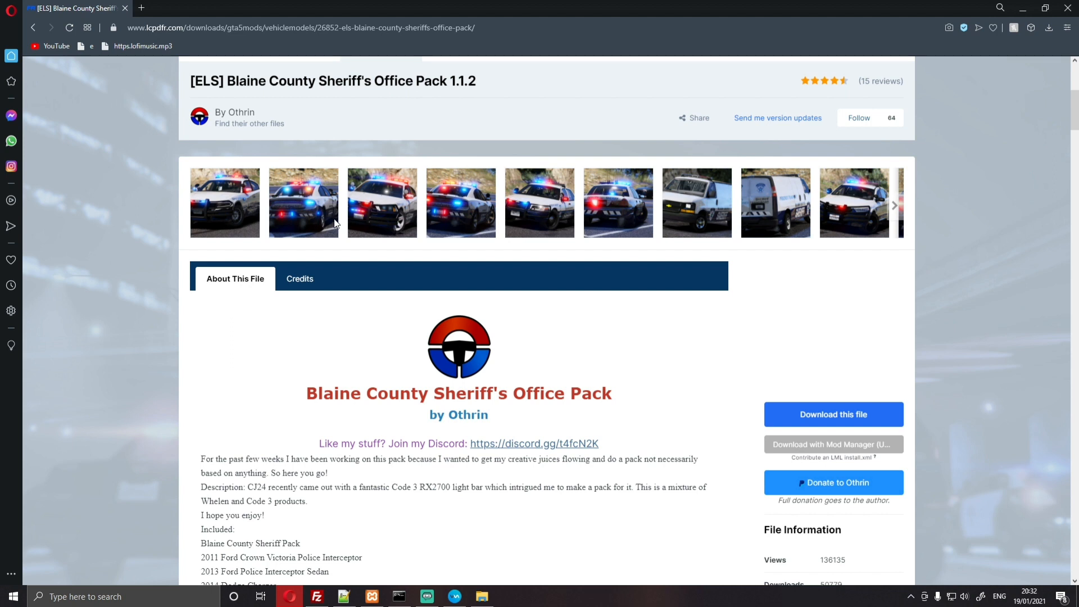
{"action": "scroll", "coordinate": [411, 252], "scroll_direction": "down", "scroll_amount": 2}
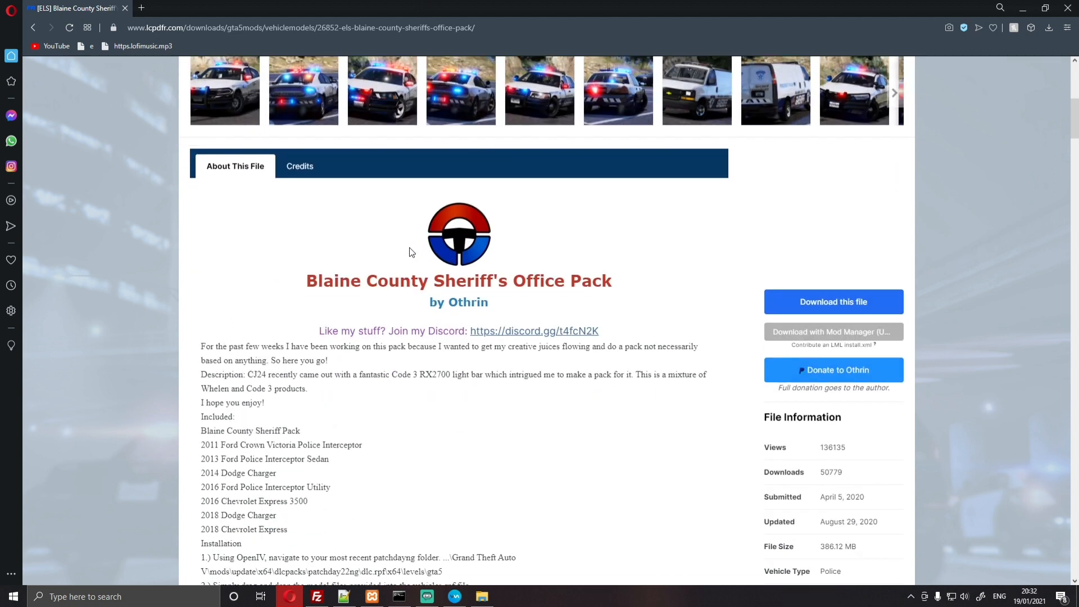
{"action": "left_click", "coordinate": [833, 303]}
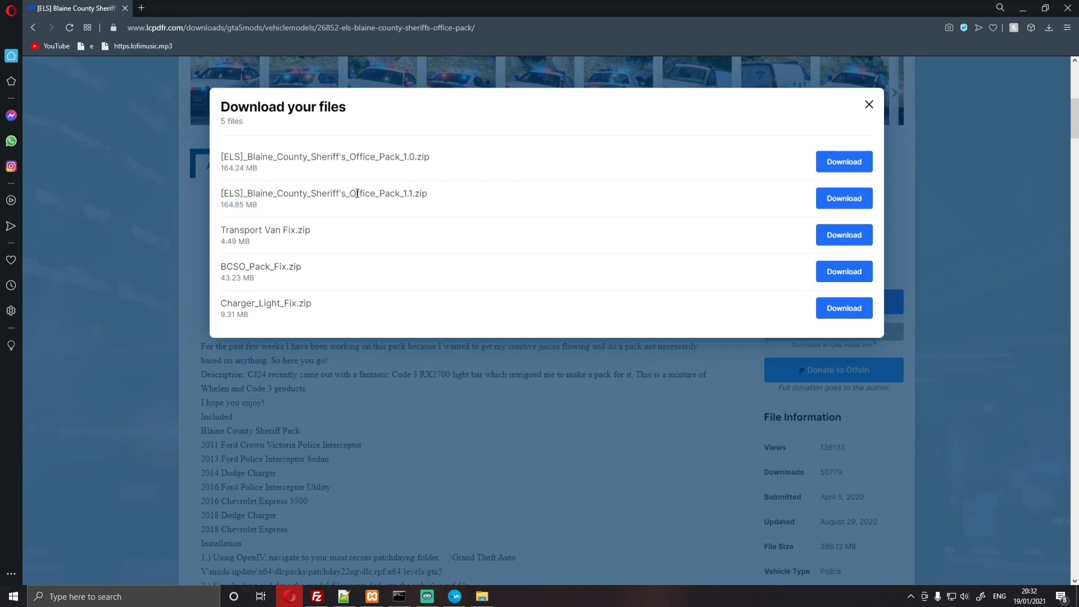
{"action": "left_click", "coordinate": [842, 199]}
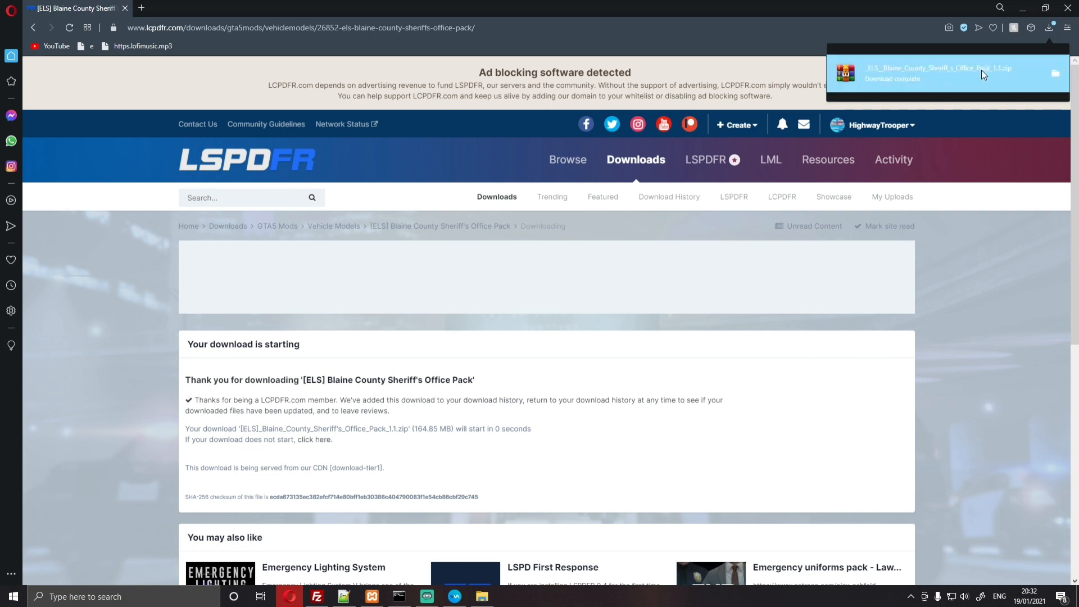
Step: Open the downloaded Blaine County Sheriff's Office Pack archive and enter its Models folder
{"action": "left_click", "coordinate": [981, 70]}
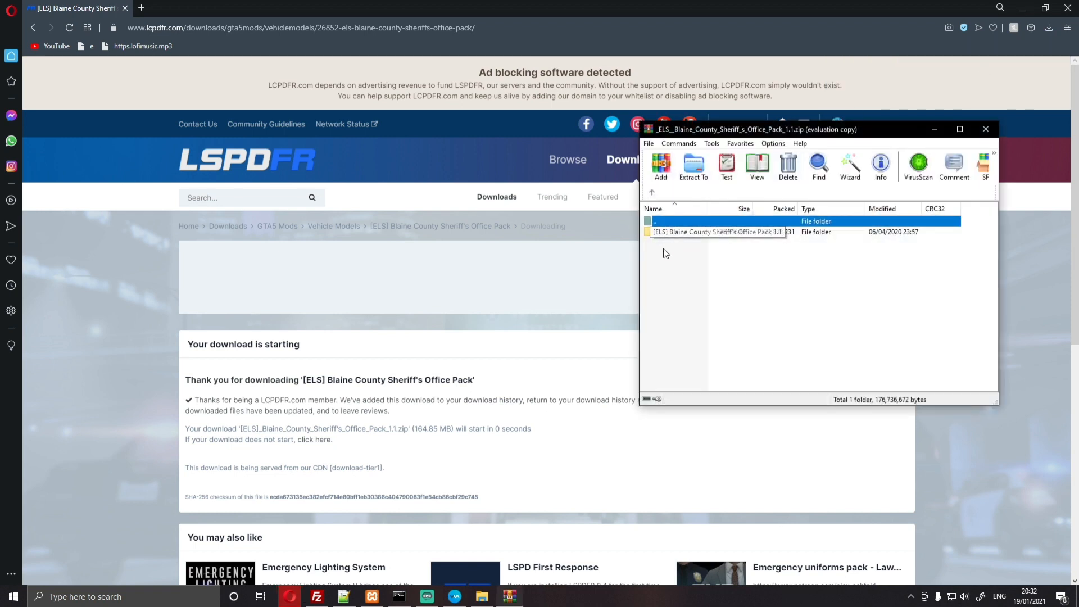
{"action": "left_click", "coordinate": [626, 261]}
{"action": "double_click", "coordinate": [667, 232]}
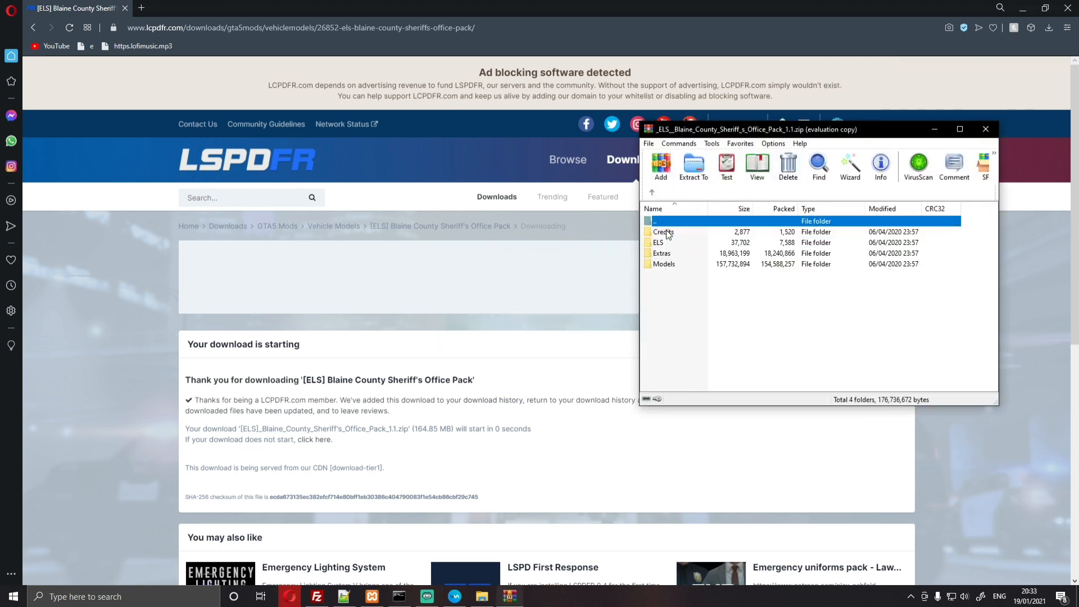
{"action": "double_click", "coordinate": [664, 264]}
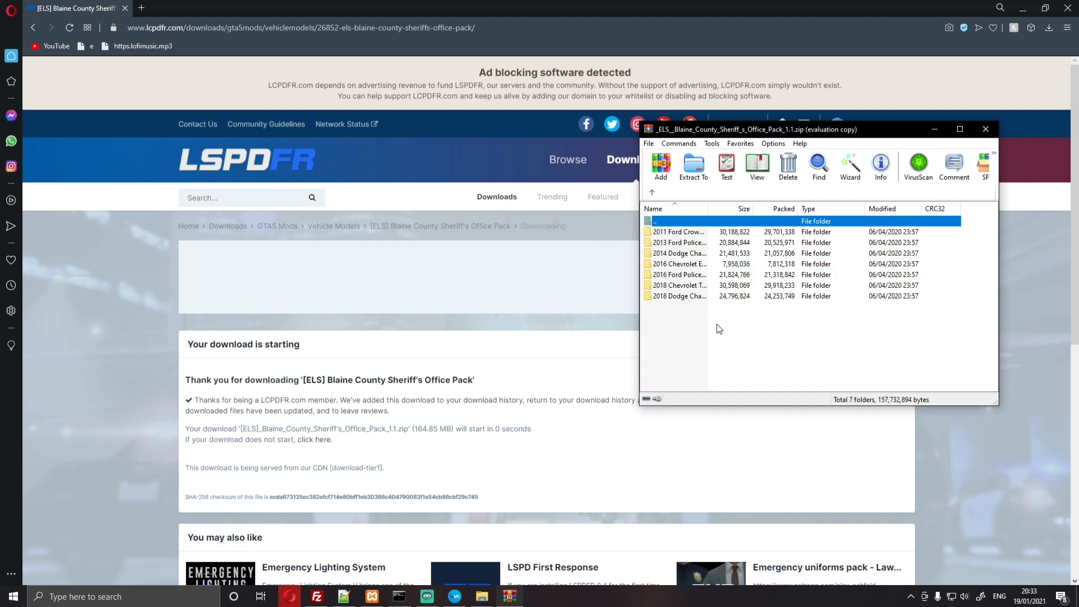
{"action": "left_click_drag", "start_coordinate": [718, 343], "coordinate": [674, 227]}
{"action": "left_click", "coordinate": [722, 363]}
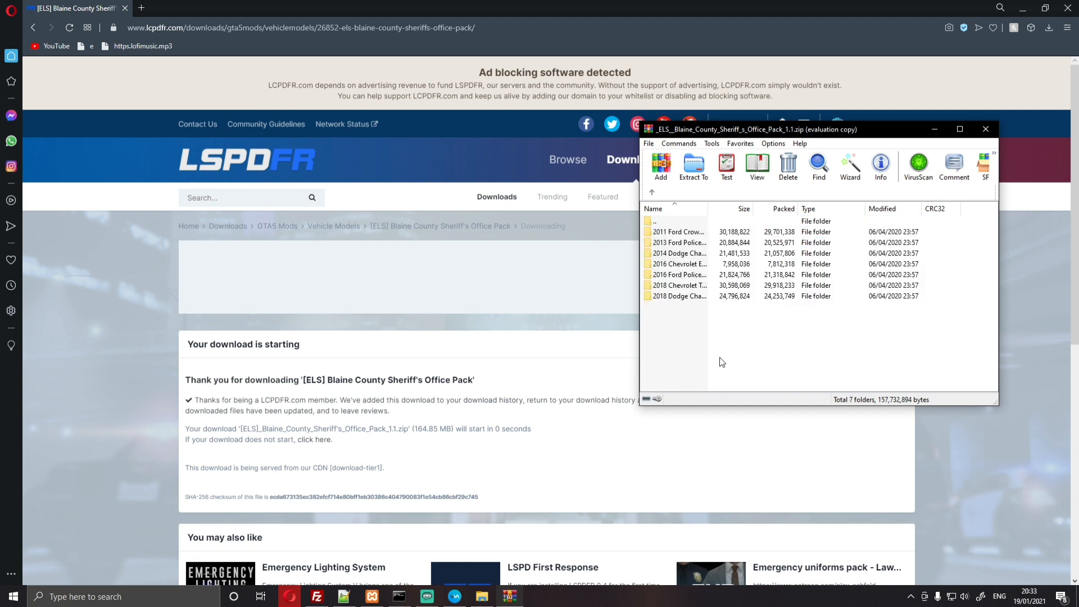
Step: Open the 2016 Chevrolet Express model folder in the archive and examine its policet files
{"action": "double_click", "coordinate": [676, 265]}
{"action": "left_click_drag", "start_coordinate": [696, 307], "coordinate": [665, 230]}
{"action": "left_click", "coordinate": [684, 273]}
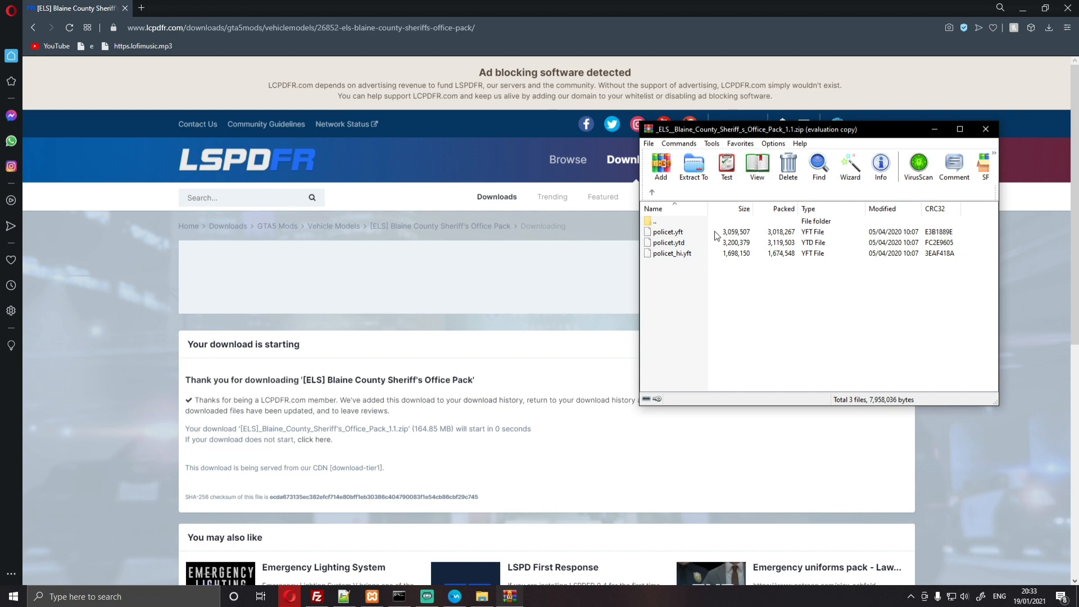
Step: Return to the archive's Models folder and minimise the browser and the pack_default folder window
{"action": "left_click", "coordinate": [652, 192]}
{"action": "left_click", "coordinate": [710, 324]}
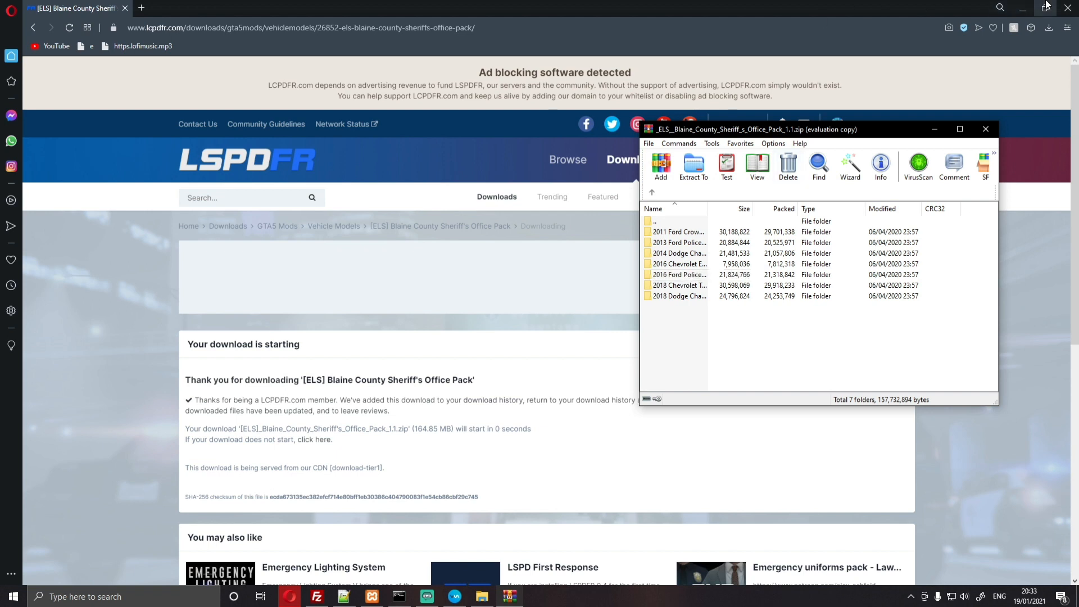
{"action": "left_click", "coordinate": [1023, 8]}
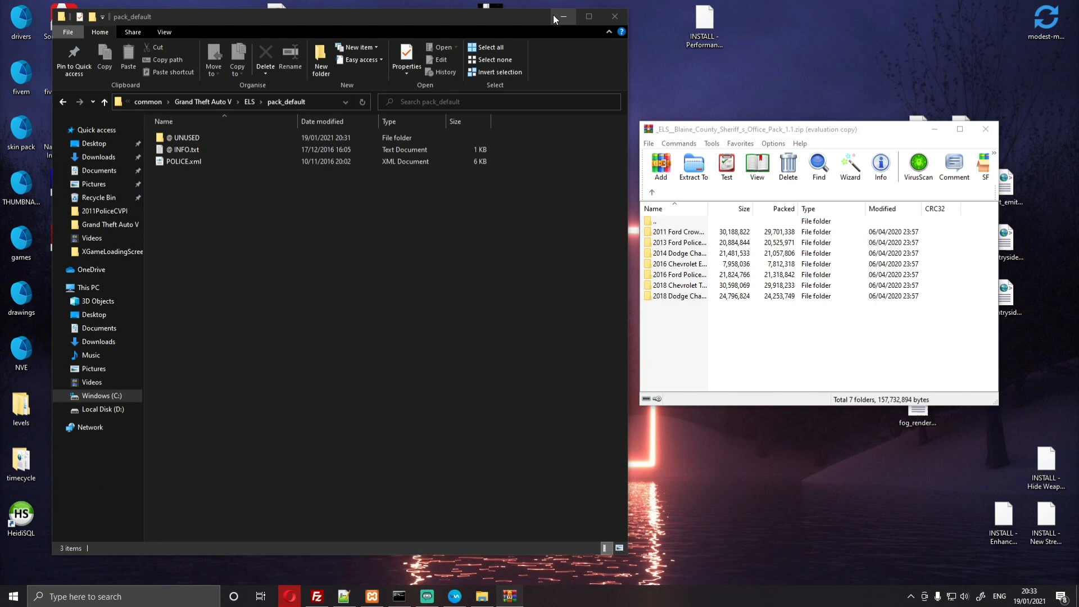
{"action": "left_click", "coordinate": [557, 17]}
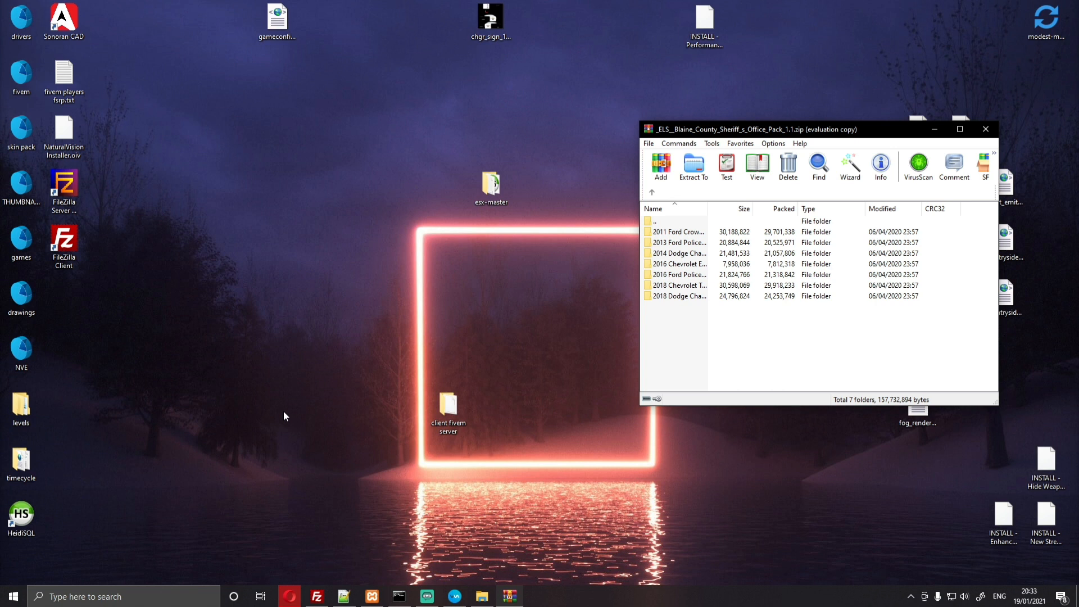
Step: Start OpenIV for the Windows version of Grand Theft Auto V and place its window beside the archive
{"action": "left_click", "coordinate": [181, 600]}
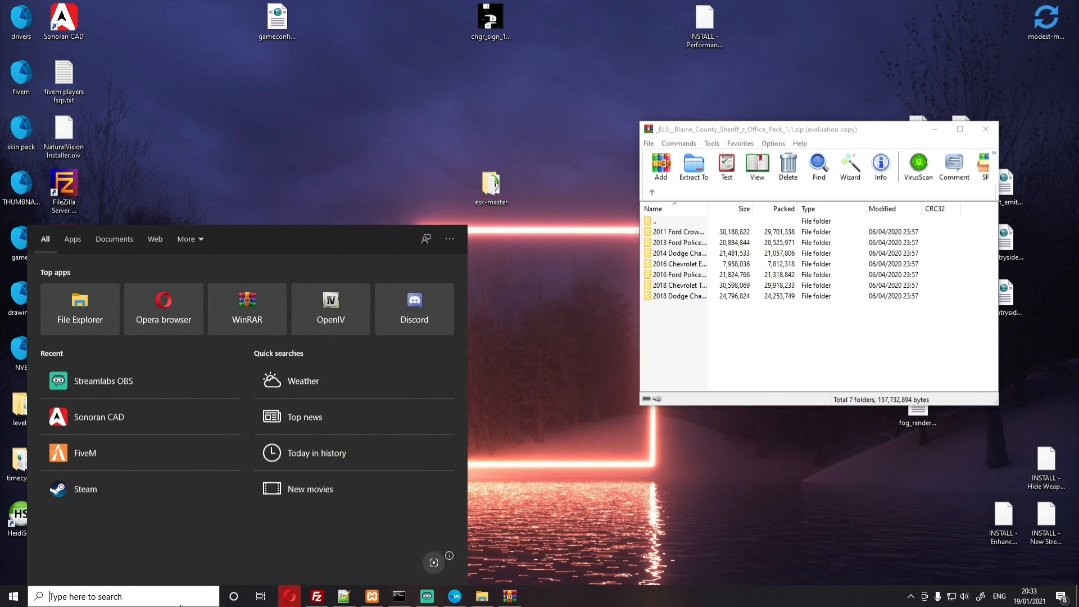
{"action": "type", "text": "op"}
{"action": "left_click", "coordinate": [157, 337]}
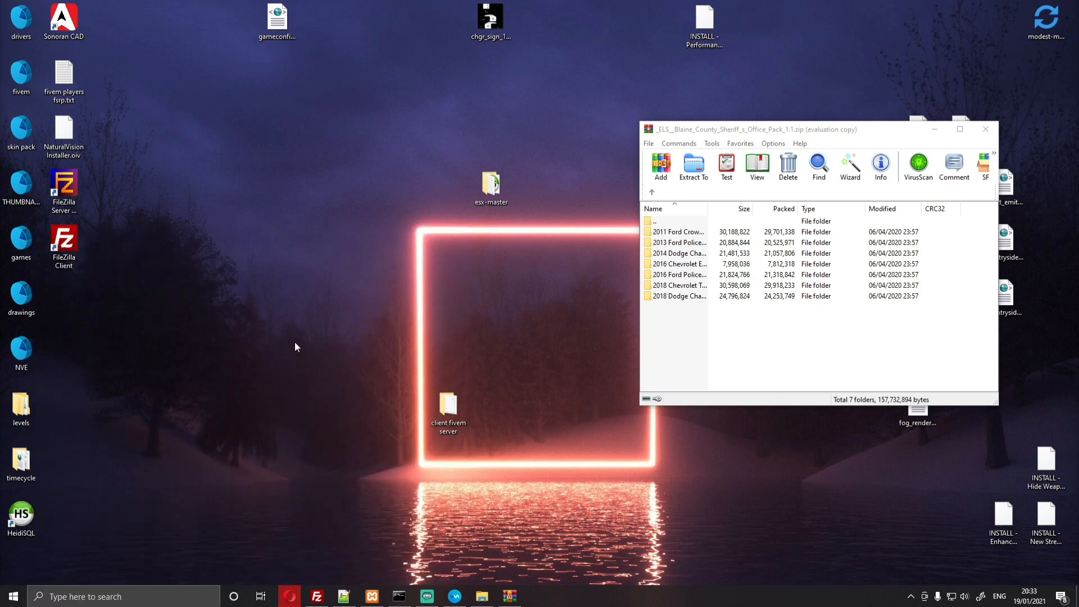
{"action": "left_click", "coordinate": [453, 342]}
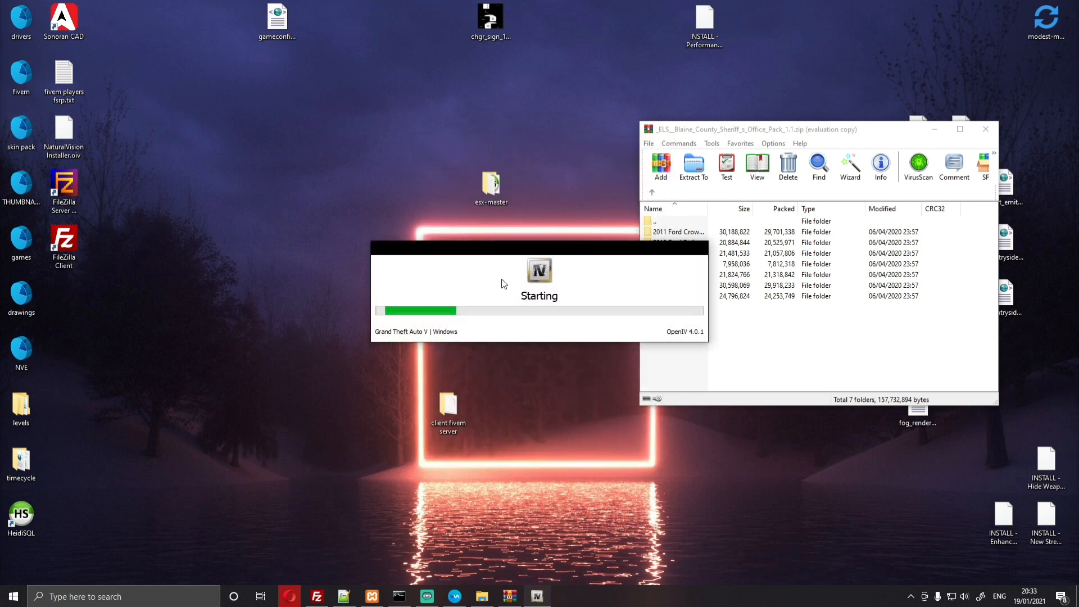
{"action": "left_click_drag", "start_coordinate": [499, 250], "coordinate": [308, 210]}
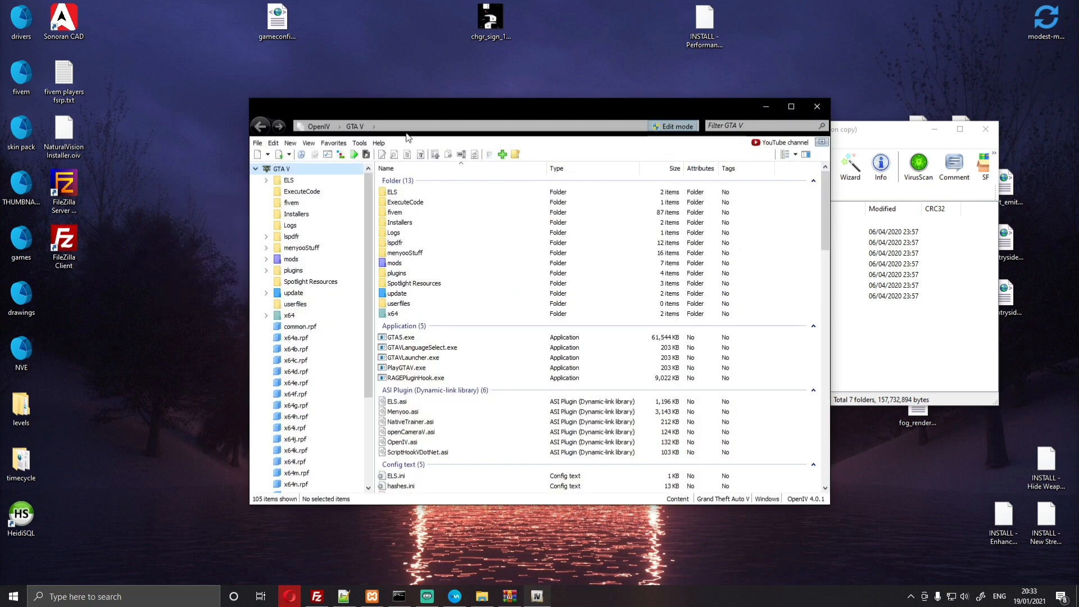
{"action": "left_click_drag", "start_coordinate": [417, 107], "coordinate": [184, 51]}
Step: Open the mods\update\x64\dlcpacks\patchday24ng folder in OpenIV
{"action": "double_click", "coordinate": [163, 207]}
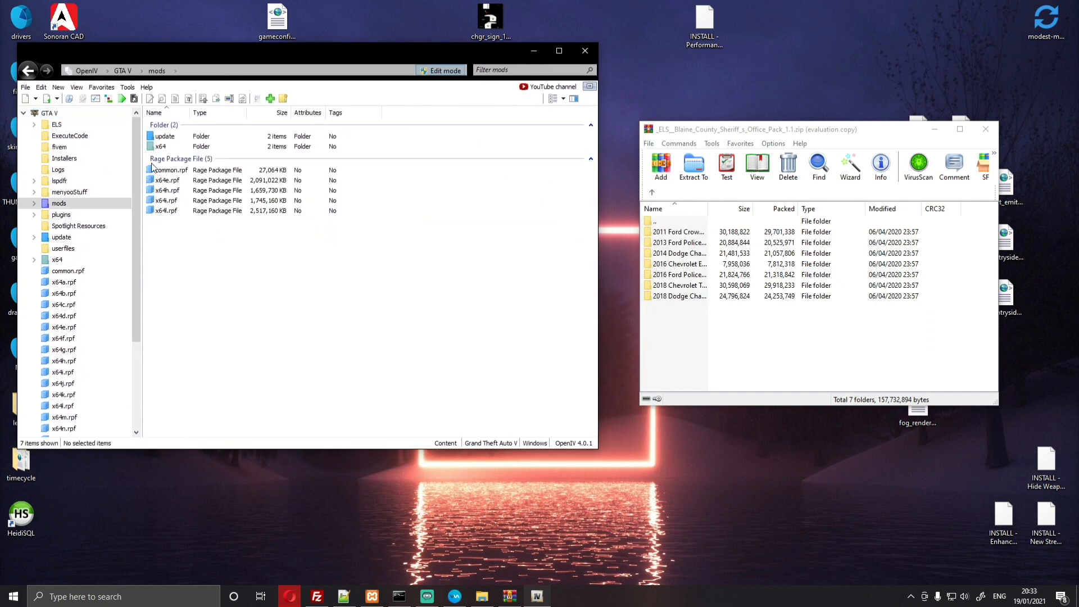
{"action": "double_click", "coordinate": [157, 137]}
{"action": "double_click", "coordinate": [157, 138]}
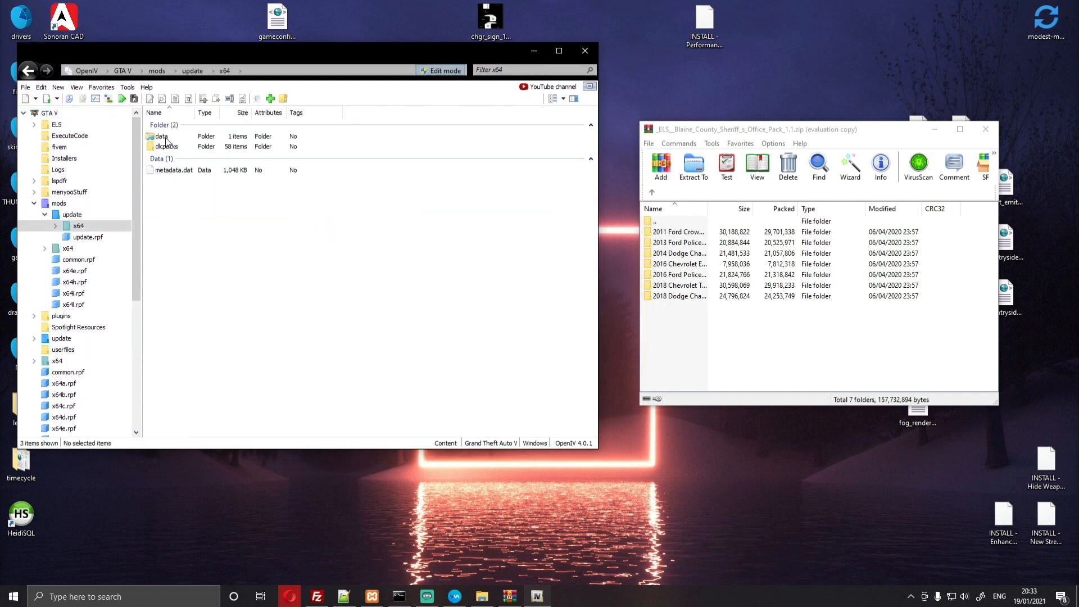
{"action": "left_click", "coordinate": [166, 148]}
{"action": "double_click", "coordinate": [167, 147]}
{"action": "scroll", "coordinate": [214, 228], "scroll_direction": "down", "scroll_amount": 10}
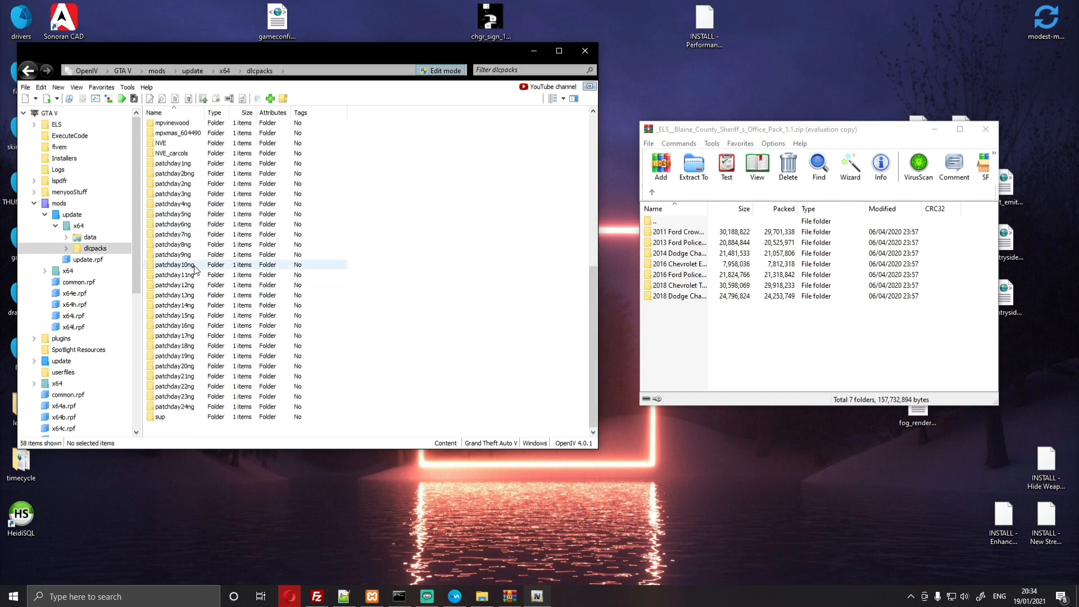
{"action": "double_click", "coordinate": [192, 407]}
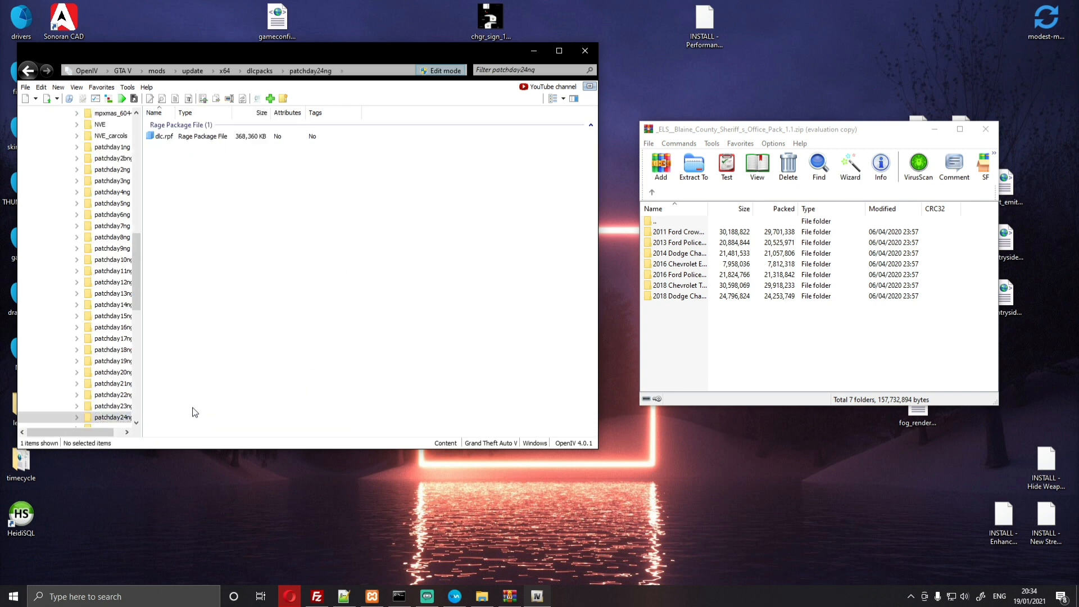
Step: Open dlc.rpf in patchday24ng and go to vehicles.rpf under x64\levels\gta5
{"action": "double_click", "coordinate": [164, 136]}
{"action": "double_click", "coordinate": [174, 146]}
{"action": "double_click", "coordinate": [176, 147]}
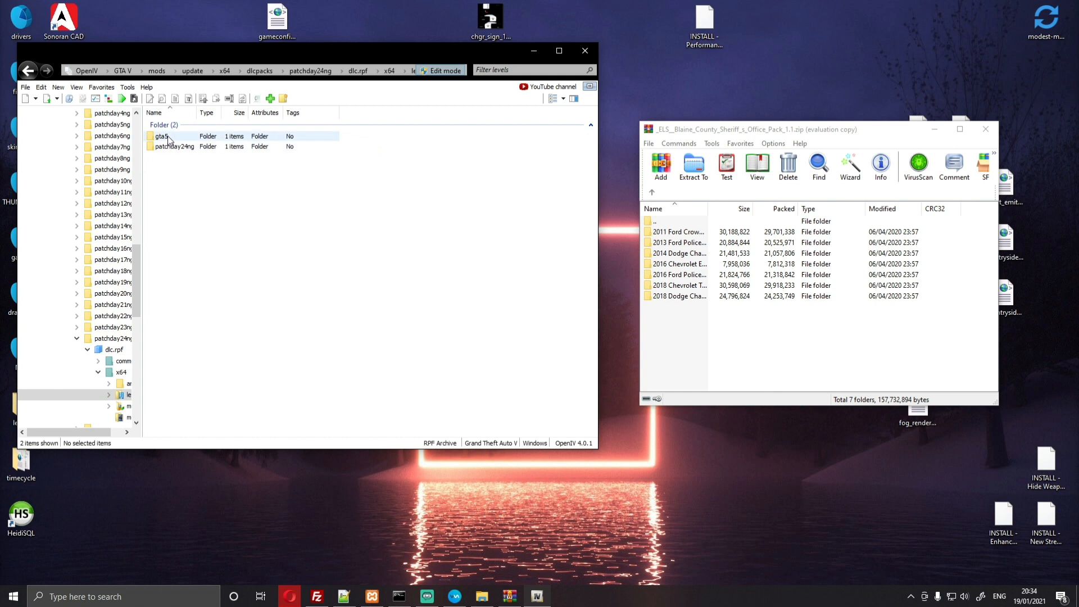
{"action": "double_click", "coordinate": [169, 138]}
{"action": "double_click", "coordinate": [169, 137]}
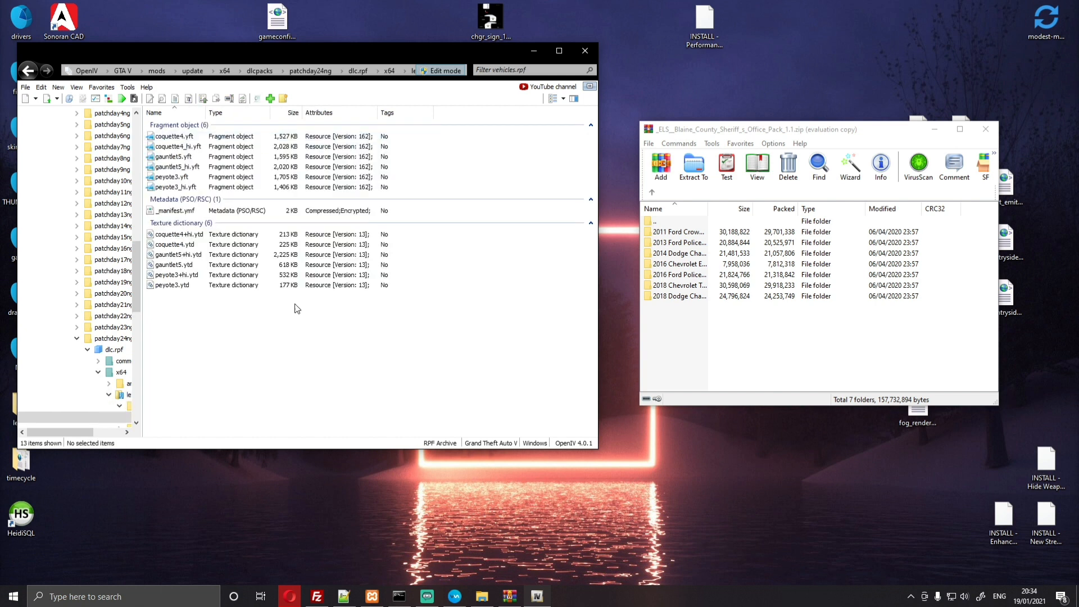
Step: Preview gauntlet5_hi.yft from vehicles.rpf in the Model Viewer, orbit around the car, and close the viewer
{"action": "left_click_drag", "start_coordinate": [254, 313], "coordinate": [175, 158]}
{"action": "left_click", "coordinate": [270, 373]}
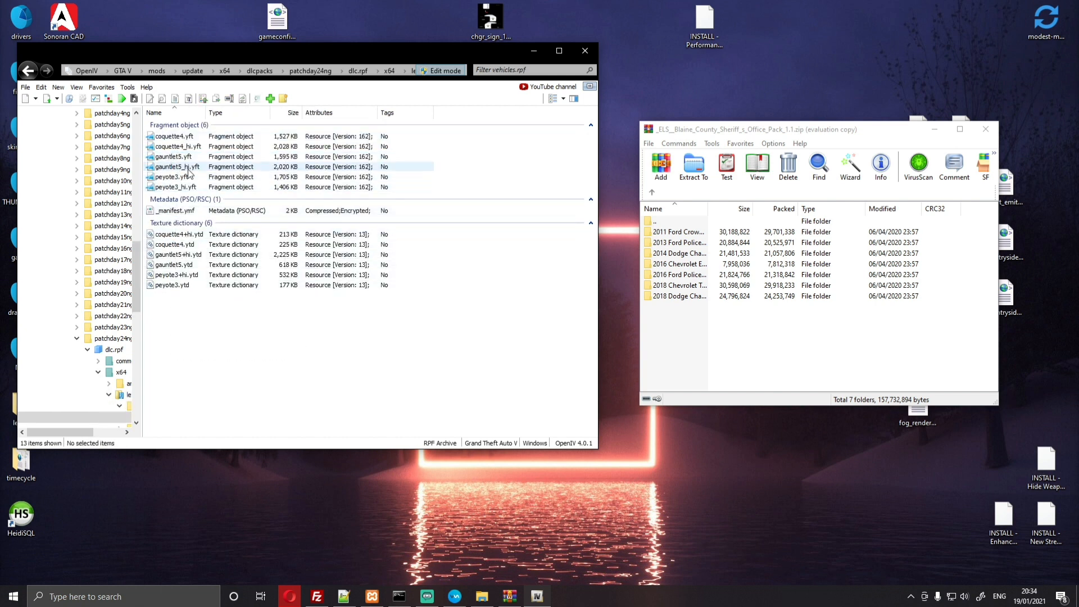
{"action": "left_click", "coordinate": [191, 168]}
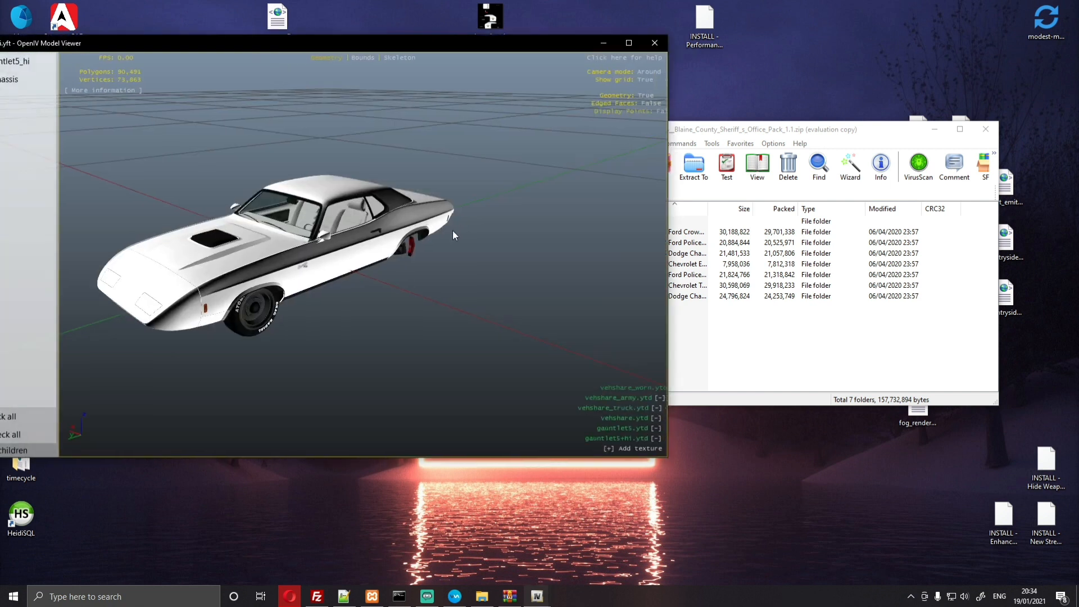
{"action": "left_click_drag", "start_coordinate": [453, 234], "coordinate": [483, 210]}
{"action": "left_click_drag", "start_coordinate": [216, 221], "coordinate": [427, 203]}
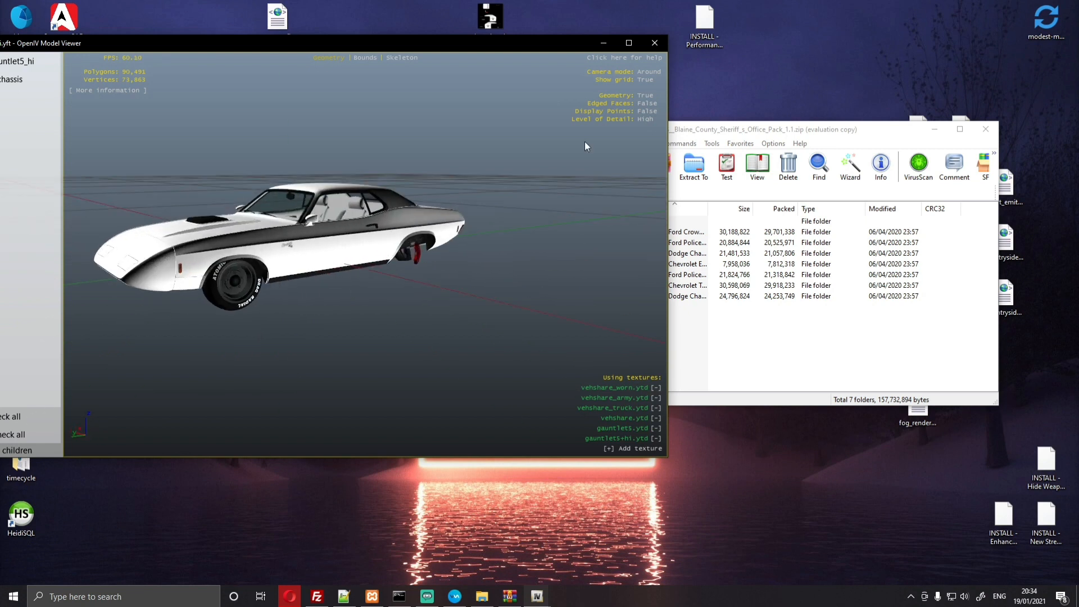
{"action": "left_click", "coordinate": [654, 43]}
{"action": "left_click", "coordinate": [299, 325]}
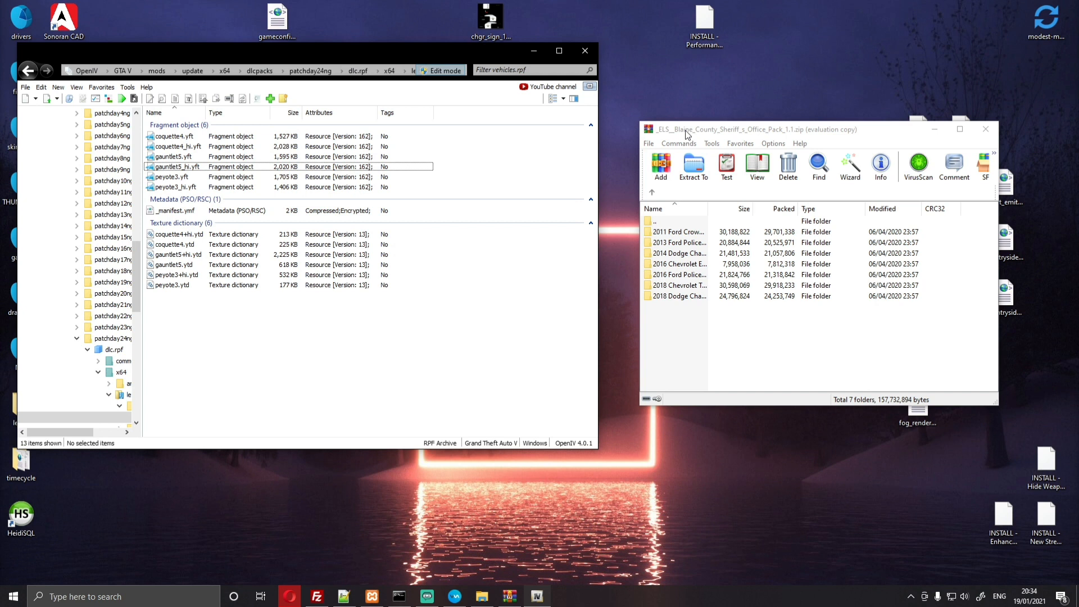
Step: Add police.yft, police.ytd and police_hi.yft from the archive's 2011 Ford folder to vehicles.rpf
{"action": "left_click_drag", "start_coordinate": [684, 134], "coordinate": [640, 110]}
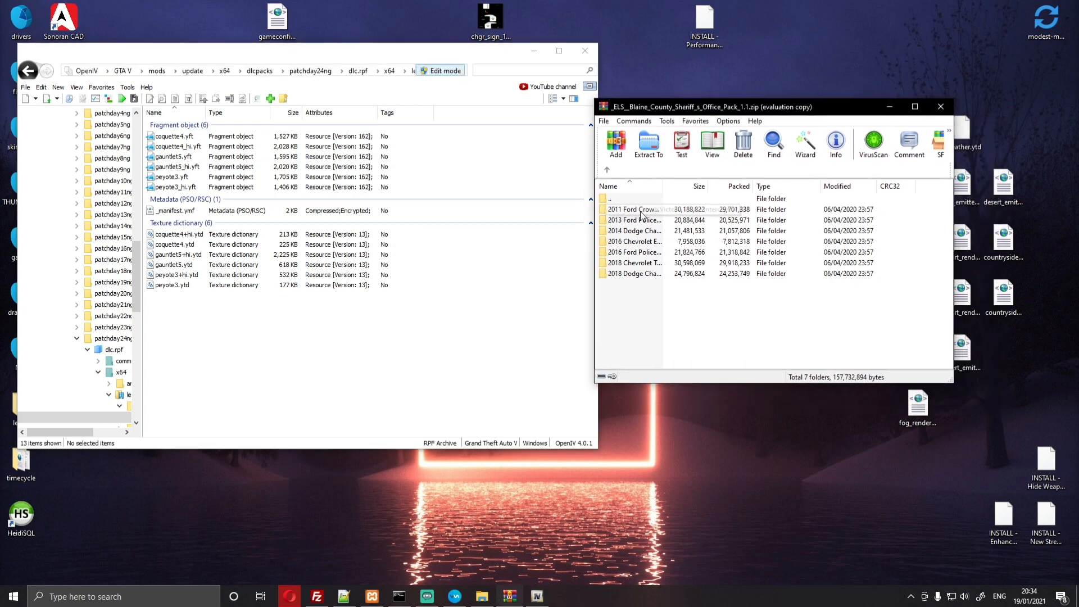
{"action": "double_click", "coordinate": [632, 213]}
{"action": "left_click_drag", "start_coordinate": [627, 270], "coordinate": [628, 215]}
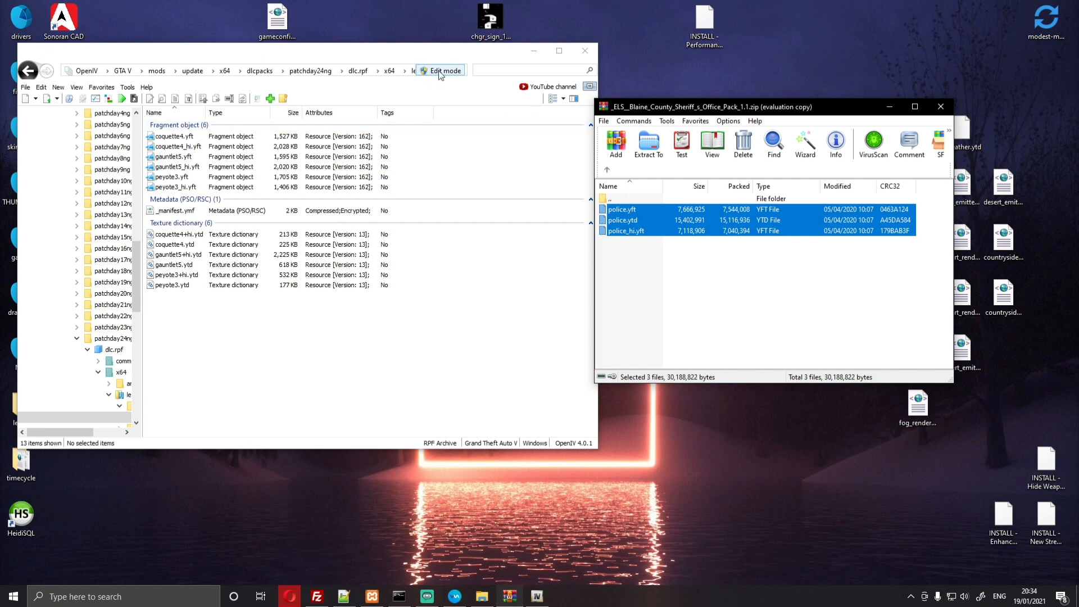
{"action": "left_click_drag", "start_coordinate": [747, 224], "coordinate": [352, 193]}
Step: Add all police3 model and texture files from the archive's 2013 Ford Police folder to vehicles.rpf
{"action": "left_click", "coordinate": [607, 169]}
{"action": "double_click", "coordinate": [632, 220]}
{"action": "left_click_drag", "start_coordinate": [663, 281], "coordinate": [628, 210]}
{"action": "left_click_drag", "start_coordinate": [628, 209], "coordinate": [494, 201]}
Step: Add fbi.yft, fbi.ytd, fbi_hi.yft and fbi+hi.ytd from the archive's 2014 Dodge folder to vehicles.rpf
{"action": "left_click", "coordinate": [608, 169]}
{"action": "double_click", "coordinate": [642, 232]}
{"action": "left_click_drag", "start_coordinate": [650, 259], "coordinate": [628, 217]}
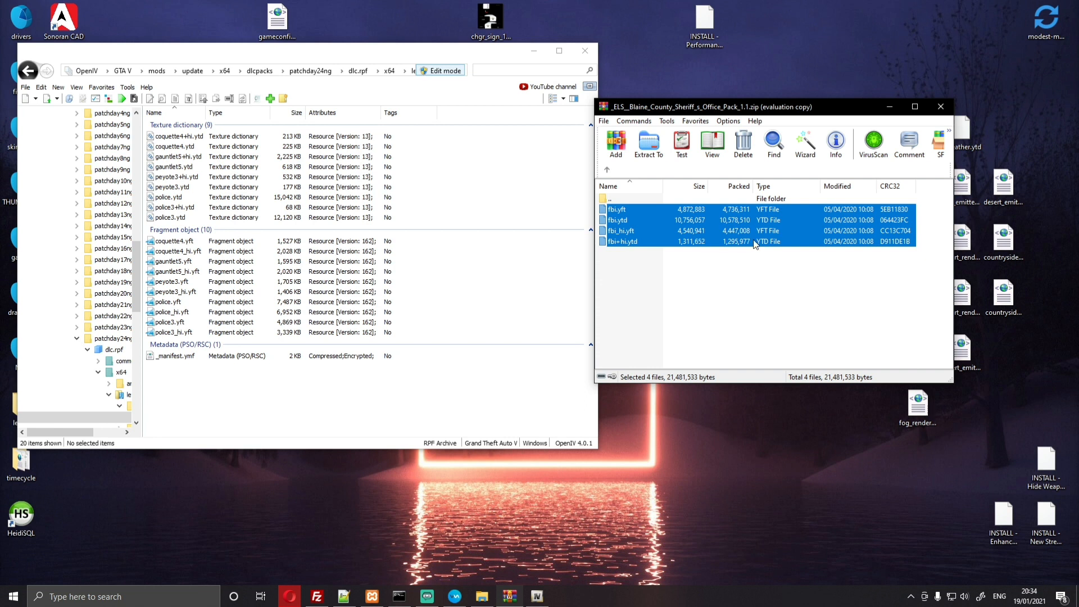
{"action": "left_click_drag", "start_coordinate": [754, 244], "coordinate": [424, 229]}
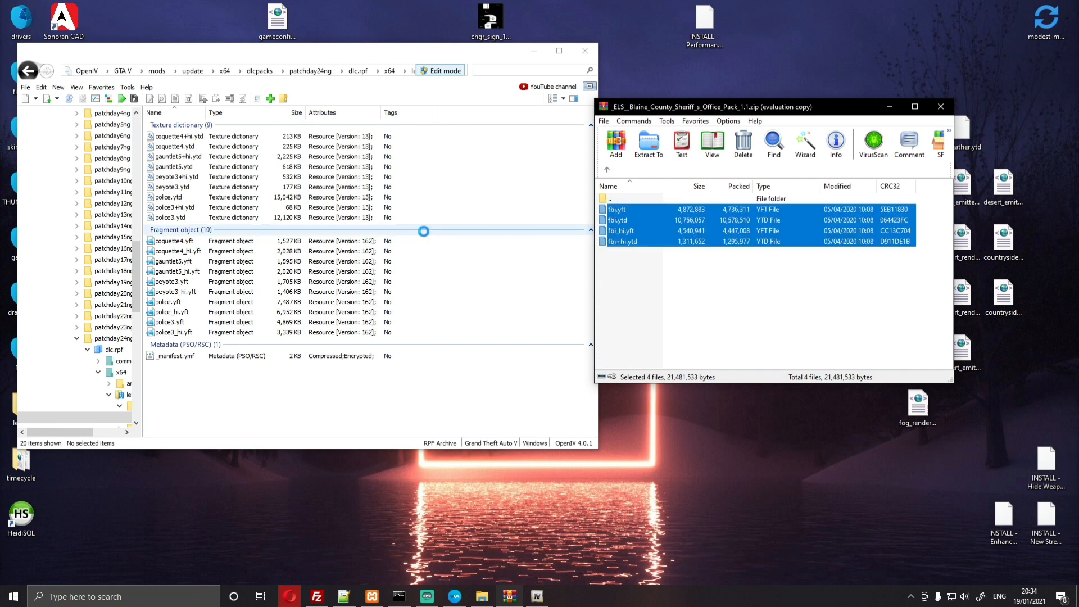
Step: Add policet.yft, policet.ytd and policet_hi.yft from the 2016 Chevrolet Express folder to vehicles.rpf
{"action": "left_click", "coordinate": [607, 169]}
{"action": "double_click", "coordinate": [633, 242]}
{"action": "left_click_drag", "start_coordinate": [634, 274], "coordinate": [452, 211]}
Step: Add fbi2.yft, fbi2.ytd and fbi2_hi.yft from the 2016 Ford Police folder to vehicles.rpf
{"action": "left_click", "coordinate": [607, 169]}
{"action": "double_click", "coordinate": [628, 252]}
{"action": "left_click_drag", "start_coordinate": [634, 243], "coordinate": [455, 203]}
Step: Recheck the 2016 Chevrolet Express folder in Models and add the 2016 Ford Police fbi2 files to vehicles.rpf again
{"action": "left_click", "coordinate": [607, 169]}
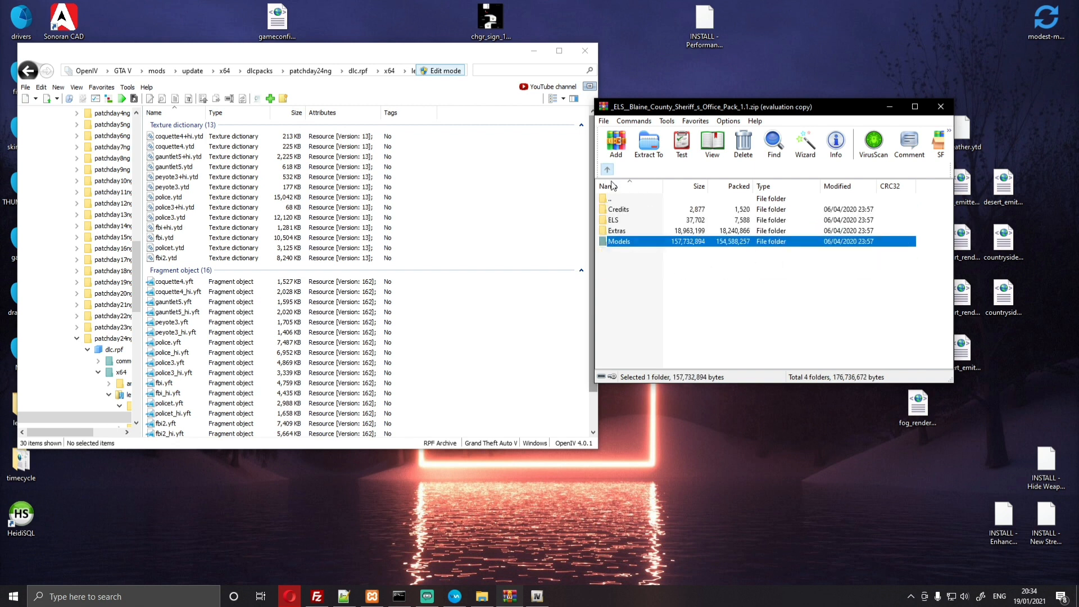
{"action": "double_click", "coordinate": [621, 243]}
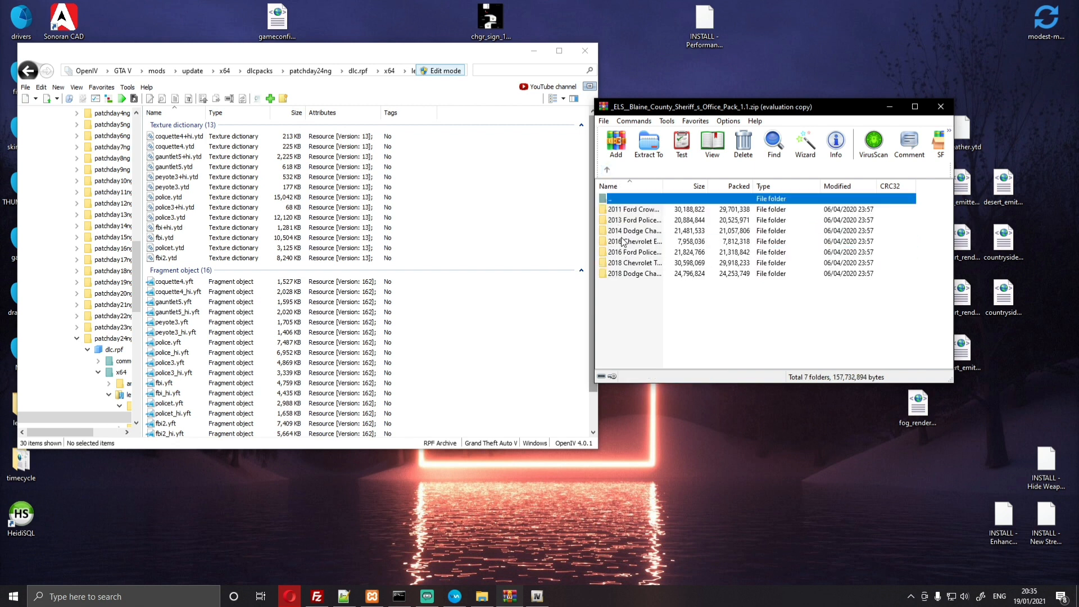
{"action": "double_click", "coordinate": [622, 241]}
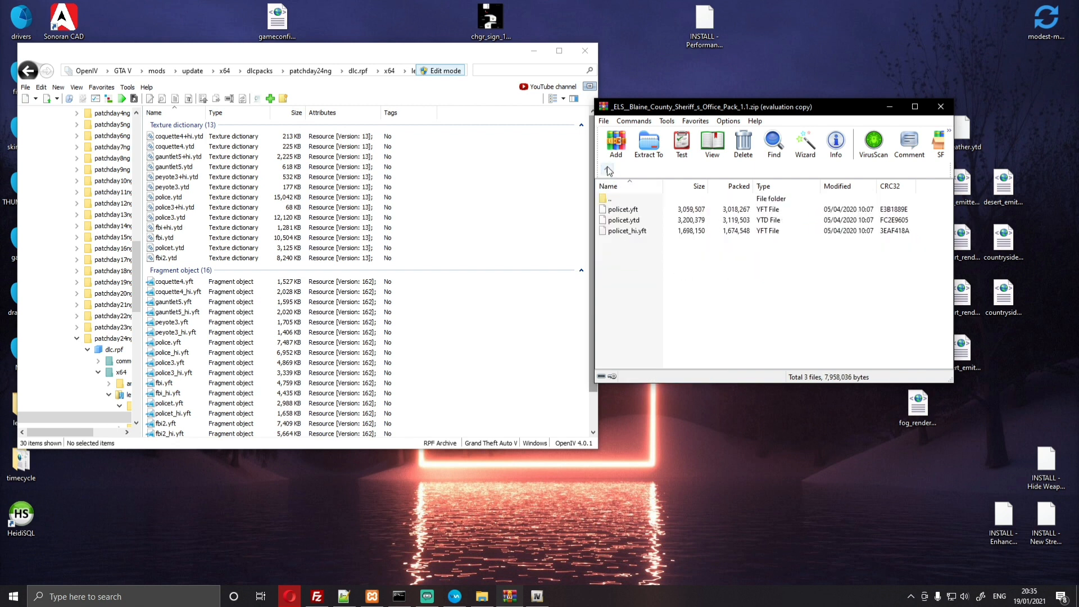
{"action": "left_click", "coordinate": [607, 170]}
{"action": "double_click", "coordinate": [631, 256]}
{"action": "left_click_drag", "start_coordinate": [641, 260], "coordinate": [622, 211]}
{"action": "left_click_drag", "start_coordinate": [679, 228], "coordinate": [525, 239]}
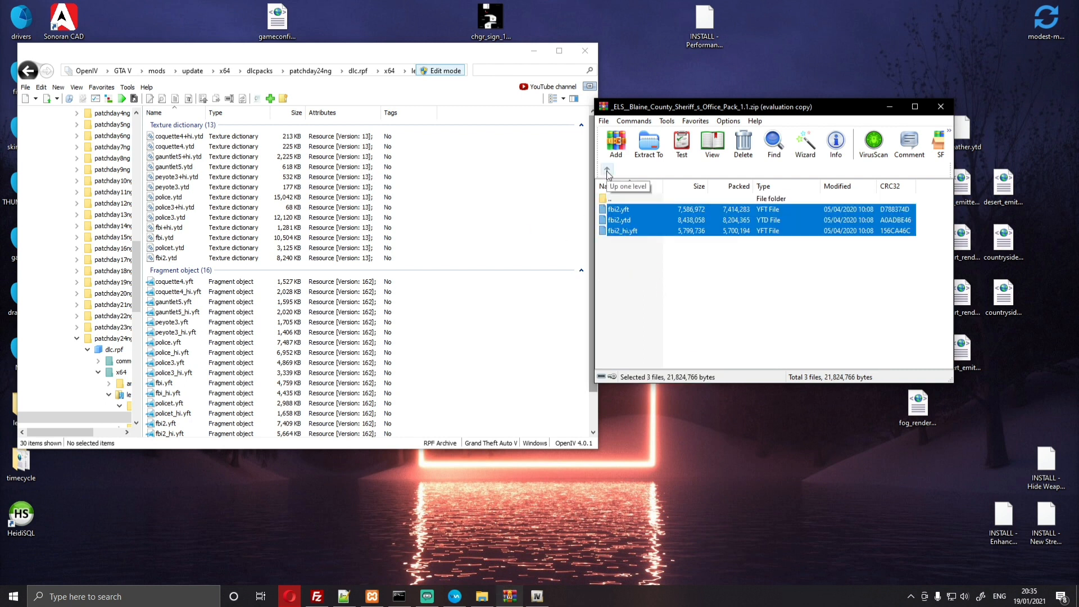
Step: Add sheriff2.yft, sheriff2.ytd and sheriff2_hi.yft from the archive's 2018 Chevrolet folder to vehicles.rpf
{"action": "left_click", "coordinate": [607, 172]}
{"action": "double_click", "coordinate": [632, 264]}
{"action": "left_click_drag", "start_coordinate": [633, 245], "coordinate": [621, 211]}
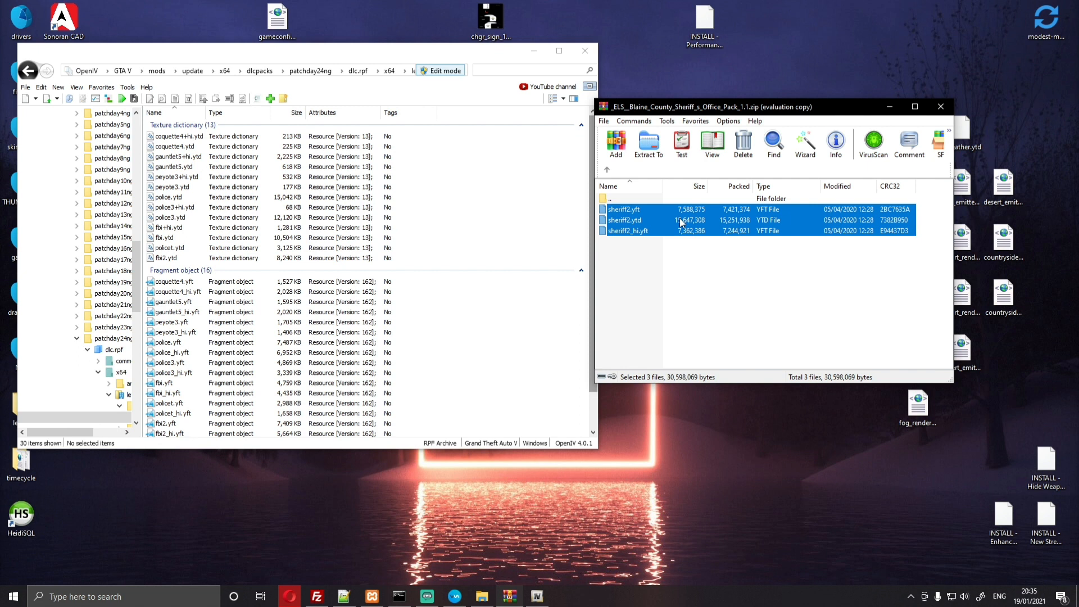
{"action": "left_click_drag", "start_coordinate": [680, 218], "coordinate": [462, 226]}
Step: Add sheriff.yft, sheriff.ytd, sheriff_hi.yft and sheriff+hi.ytd from the 2018 Dodge folder to vehicles.rpf
{"action": "left_click", "coordinate": [607, 169]}
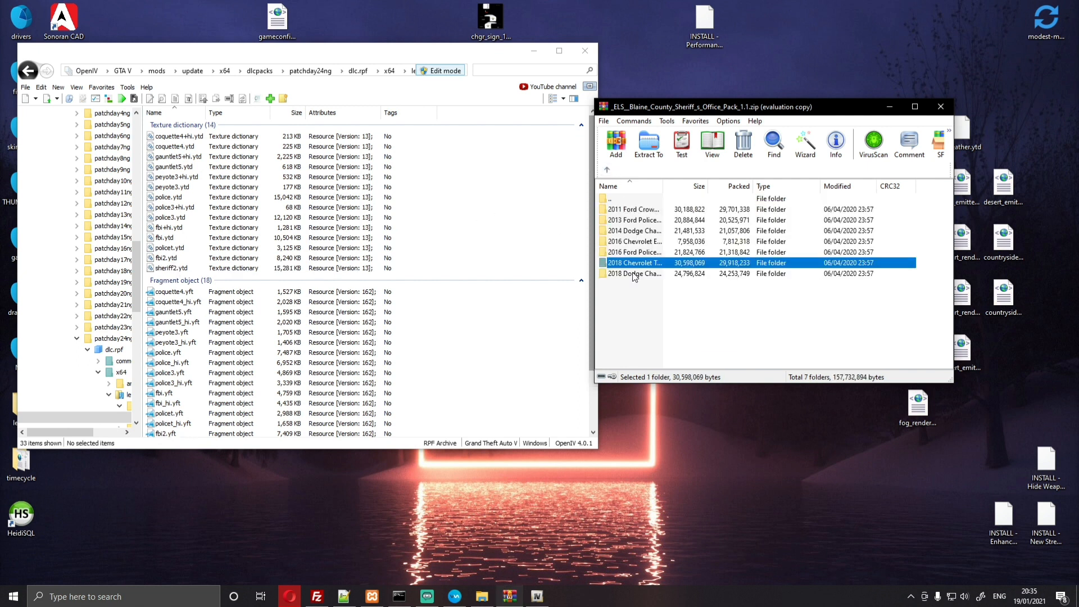
{"action": "double_click", "coordinate": [635, 272]}
{"action": "left_click_drag", "start_coordinate": [688, 297], "coordinate": [474, 226]}
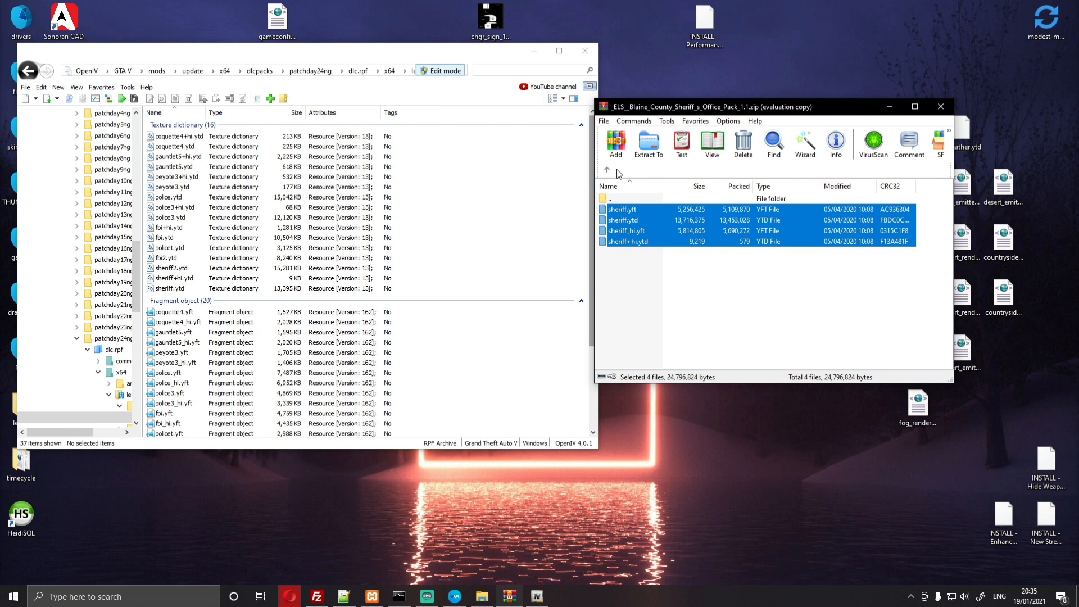
Step: Go up to the archive's main level, open its ELS folder, and examine the vehicle XML files
{"action": "left_click", "coordinate": [609, 171]}
{"action": "left_click", "coordinate": [607, 170]}
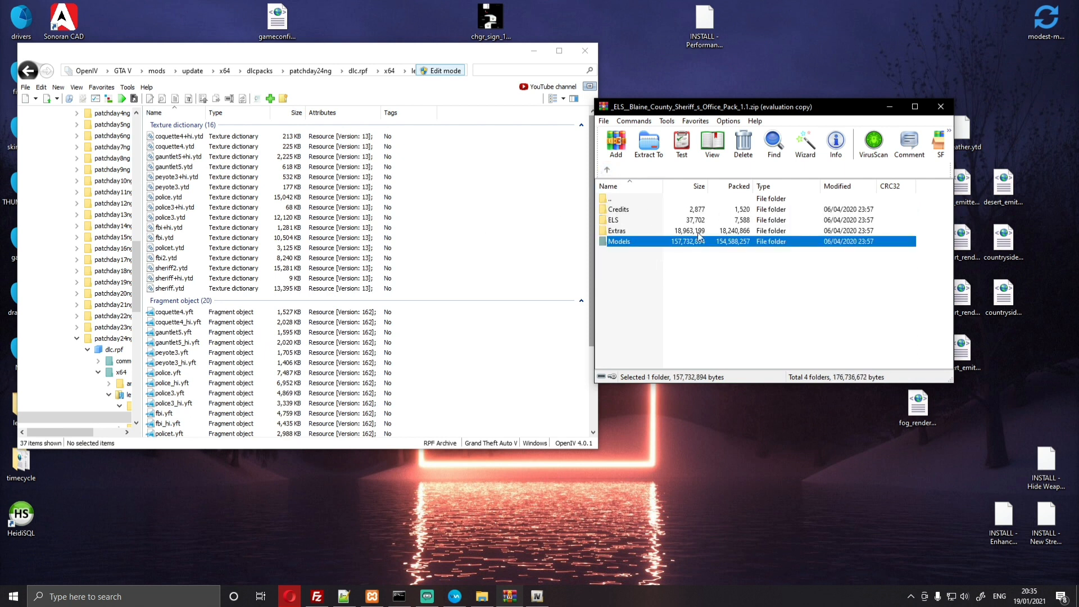
{"action": "double_click", "coordinate": [616, 220]}
{"action": "left_click_drag", "start_coordinate": [683, 320], "coordinate": [625, 209]}
{"action": "left_click", "coordinate": [662, 306]}
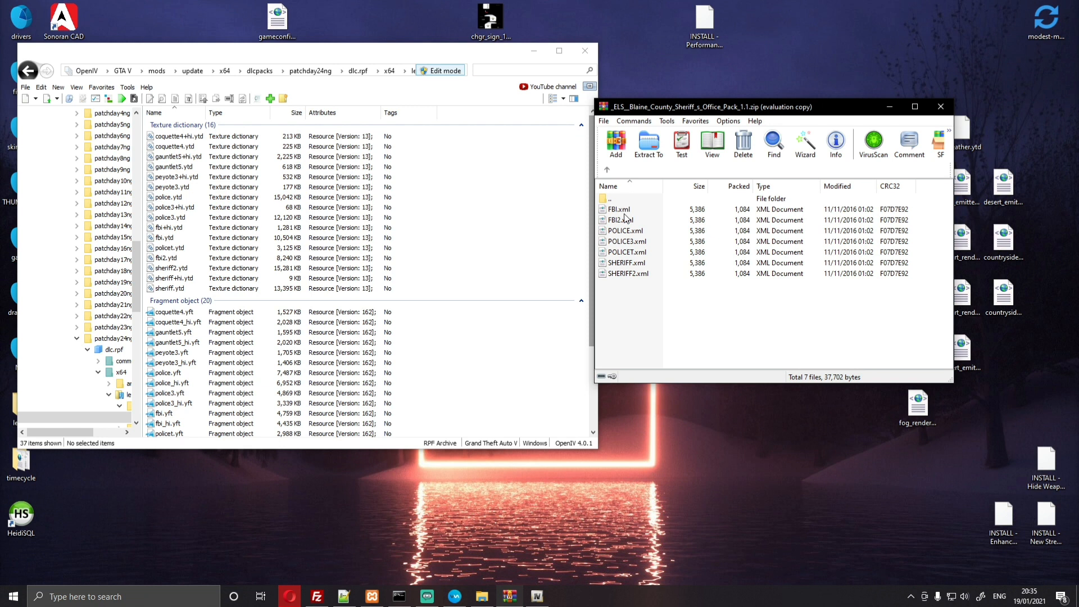
{"action": "left_click_drag", "start_coordinate": [645, 320], "coordinate": [622, 203]}
{"action": "left_click", "coordinate": [662, 321]}
Step: Minimise OpenIV, switch to the pack_default folder in File Explorer, and close the unrelated window behind it
{"action": "left_click", "coordinate": [533, 52]}
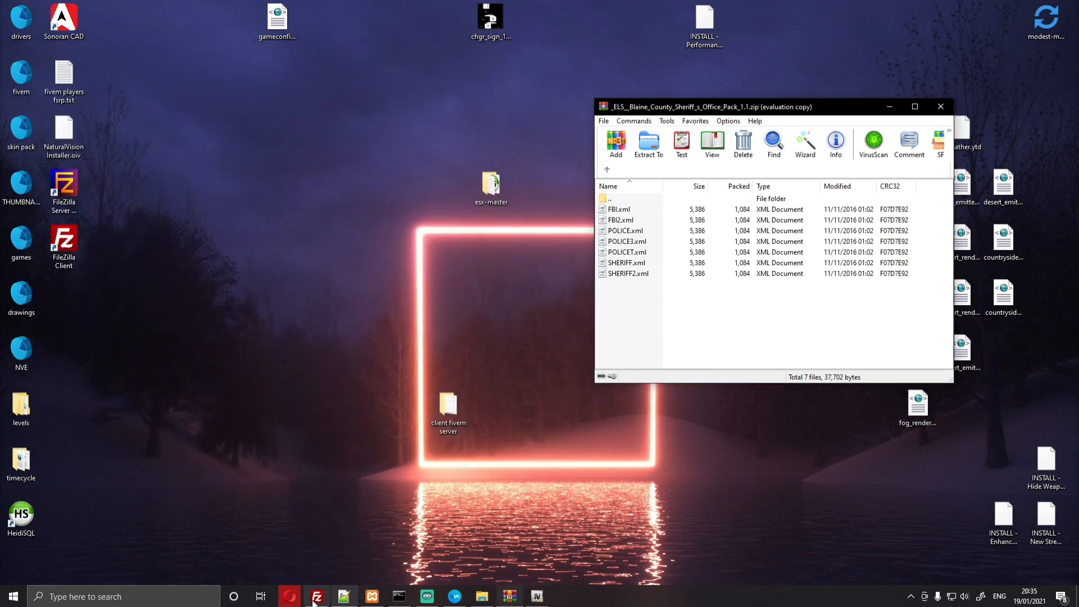
{"action": "left_click", "coordinate": [455, 595]}
{"action": "left_click", "coordinate": [483, 597]}
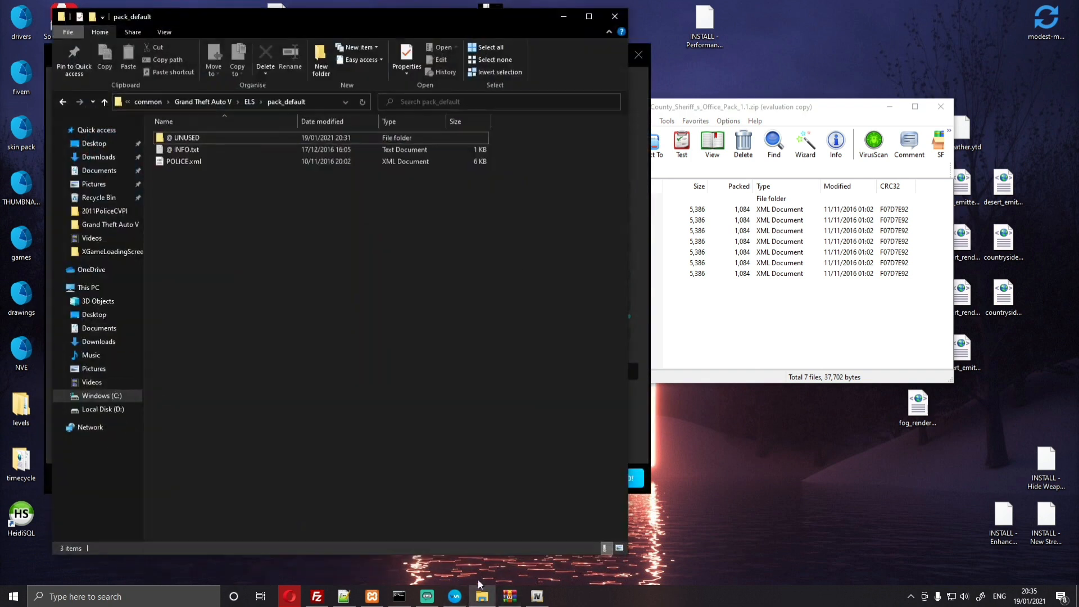
{"action": "left_click", "coordinate": [640, 56]}
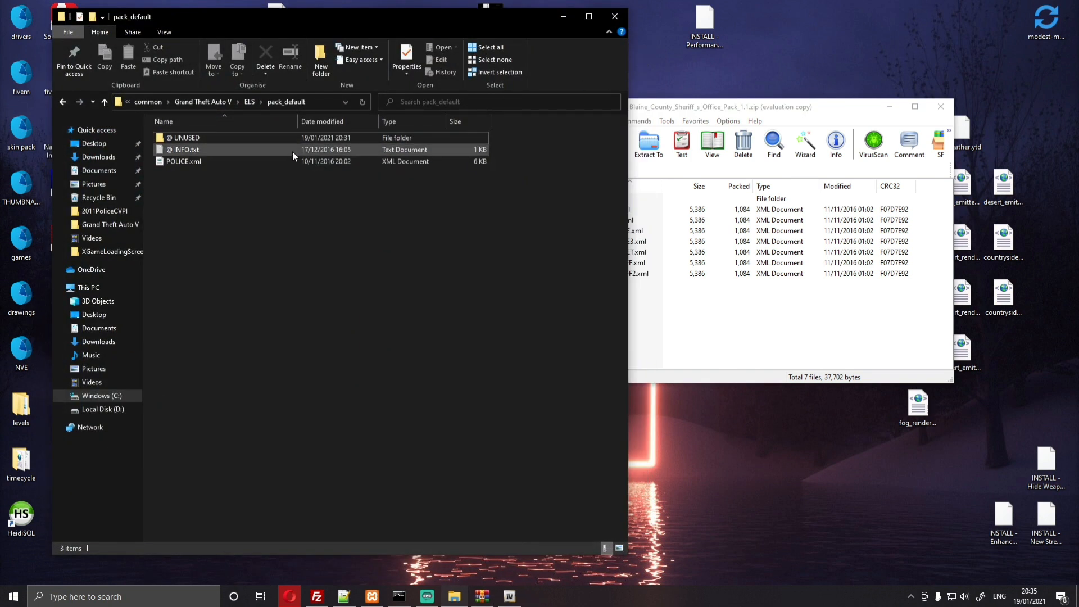
Step: Navigate from the C: drive through Program Files (x86), Steam, steamapps, common, Grand Theft Auto V and ELS to the pack_default folder
{"action": "left_click", "coordinate": [109, 224]}
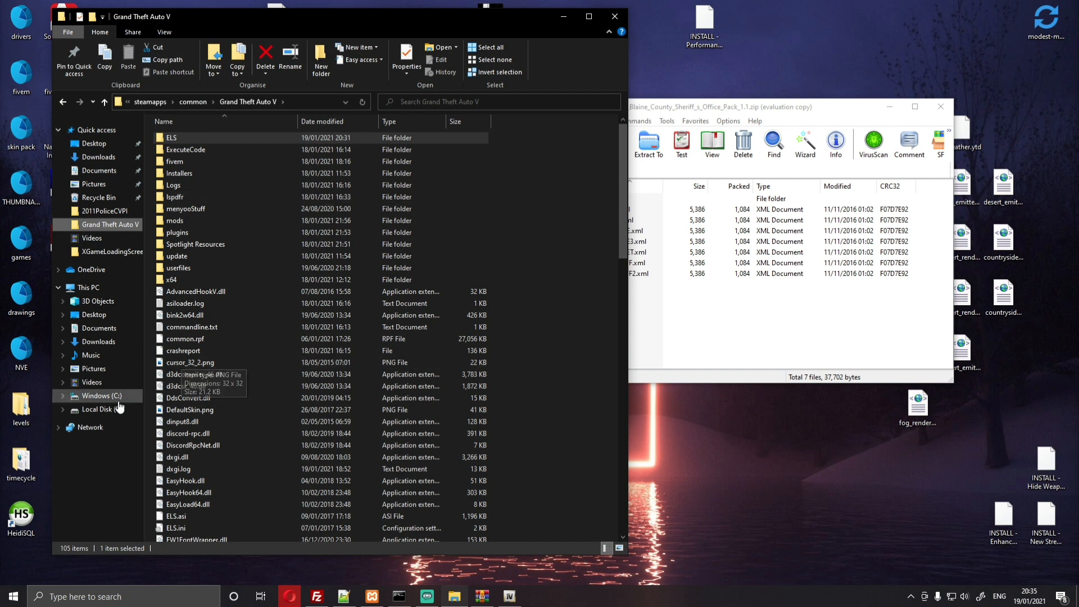
{"action": "left_click", "coordinate": [98, 395]}
{"action": "left_click", "coordinate": [211, 281]}
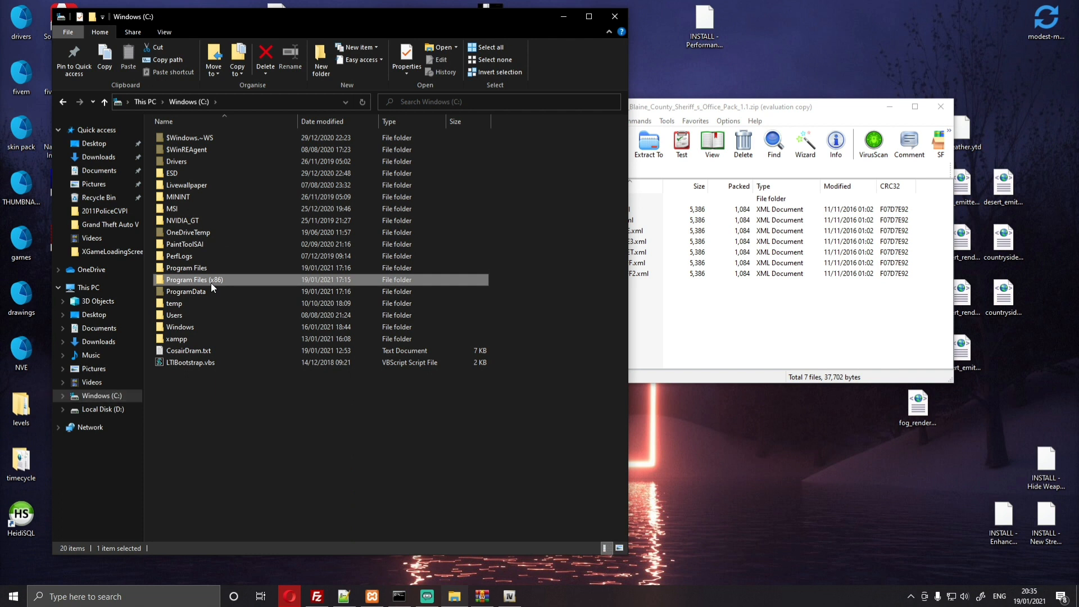
{"action": "double_click", "coordinate": [211, 283]}
{"action": "double_click", "coordinate": [170, 447]}
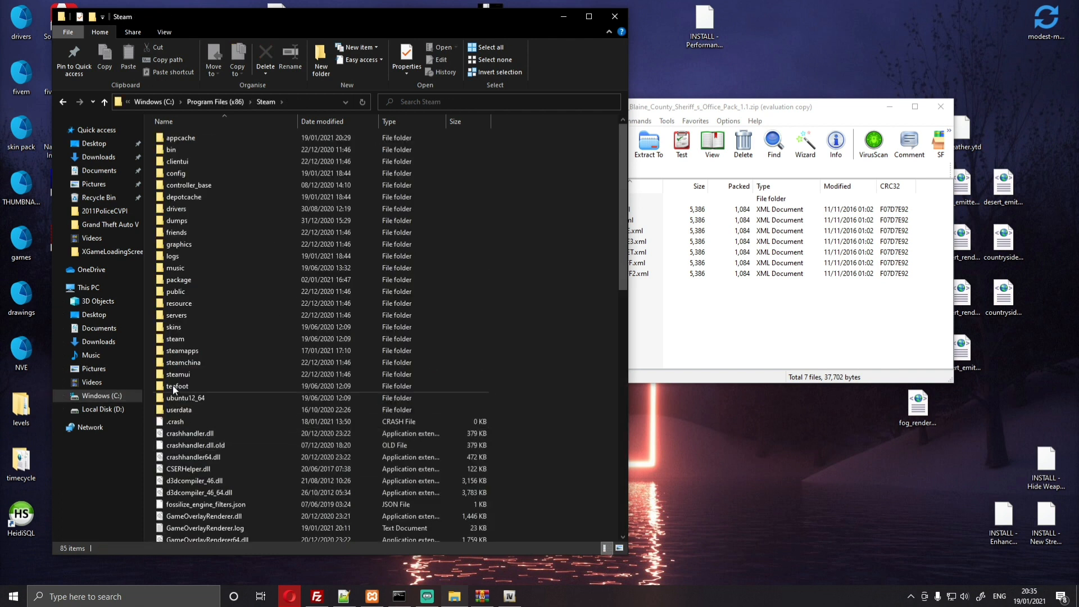
{"action": "double_click", "coordinate": [193, 353]}
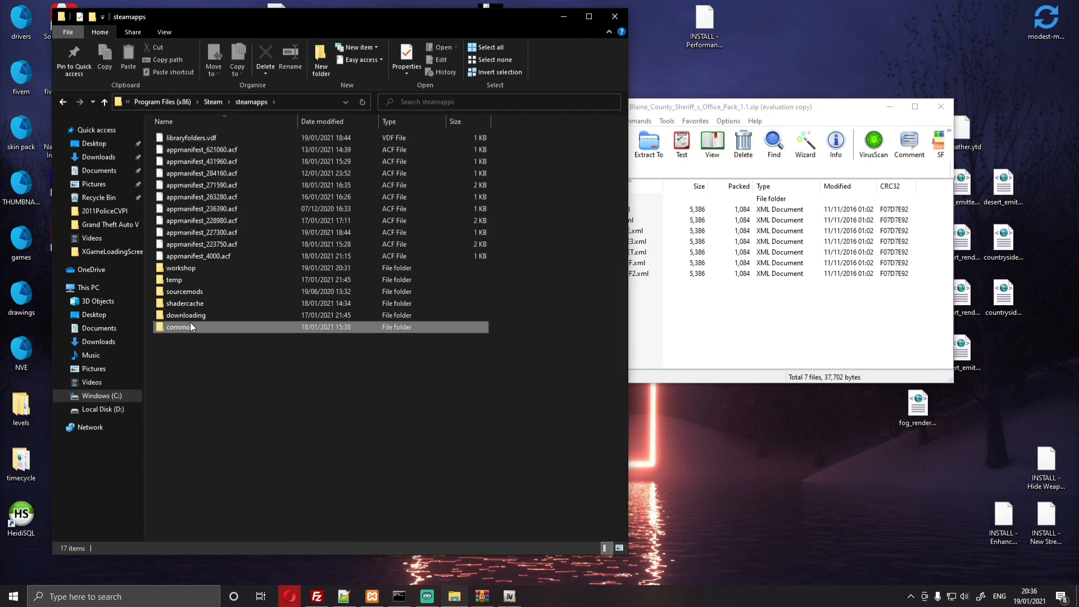
{"action": "double_click", "coordinate": [190, 325]}
{"action": "double_click", "coordinate": [207, 201]}
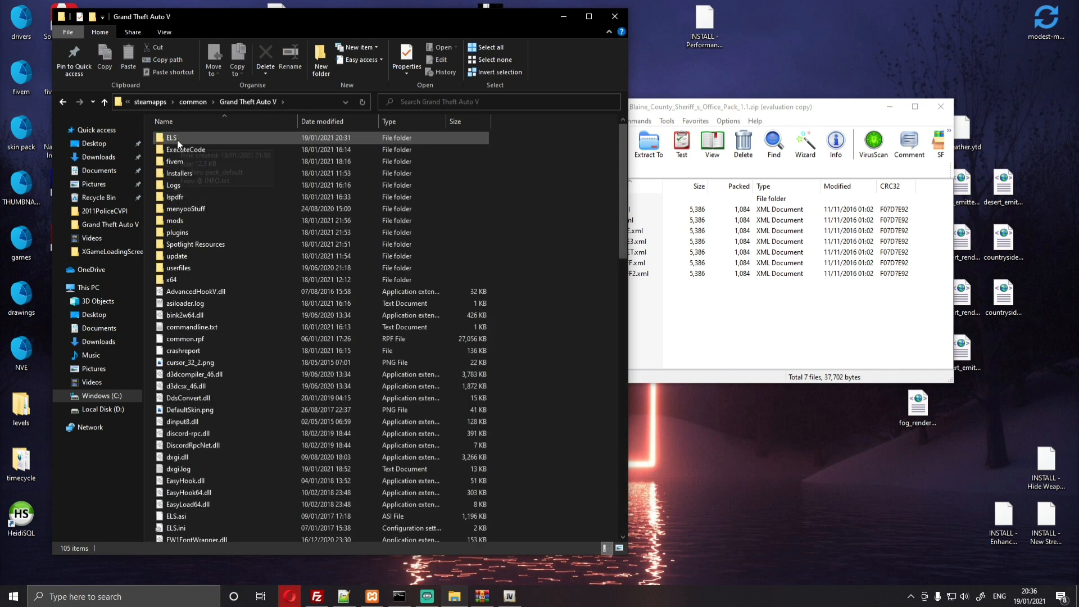
{"action": "double_click", "coordinate": [177, 139]}
{"action": "double_click", "coordinate": [181, 149]}
{"action": "left_click", "coordinate": [207, 162]}
{"action": "left_click", "coordinate": [271, 258]}
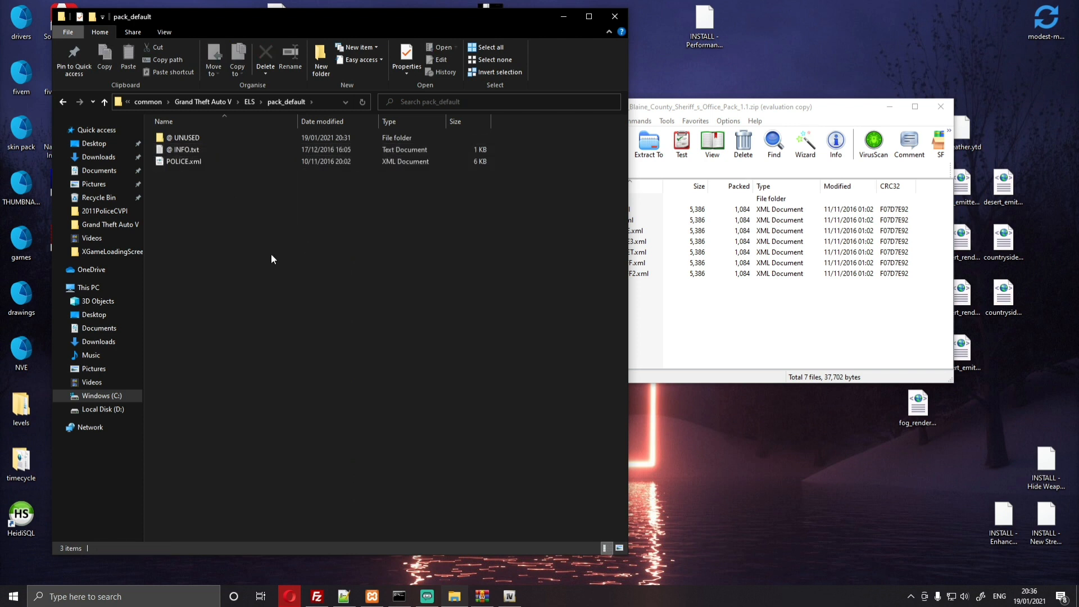
Step: Extract all seven vehicle XML files from the archive's ELS folder into pack_default, replacing the existing POLICE.xml
{"action": "left_click_drag", "start_coordinate": [770, 335], "coordinate": [633, 210]}
{"action": "left_click_drag", "start_coordinate": [819, 239], "coordinate": [414, 260]}
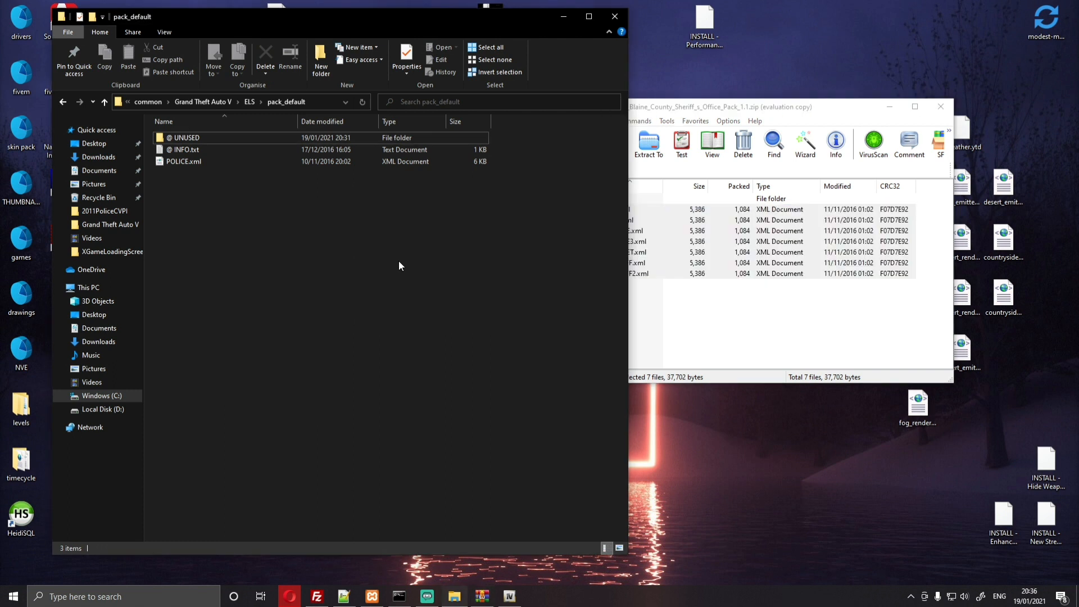
{"action": "left_click", "coordinate": [493, 208]}
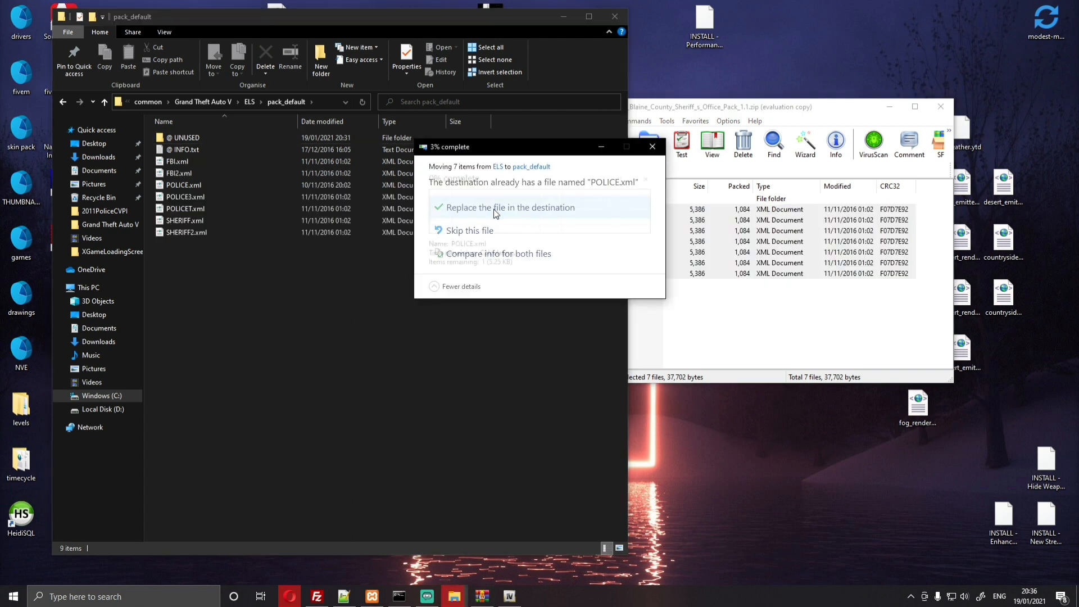
{"action": "left_click", "coordinate": [678, 335]}
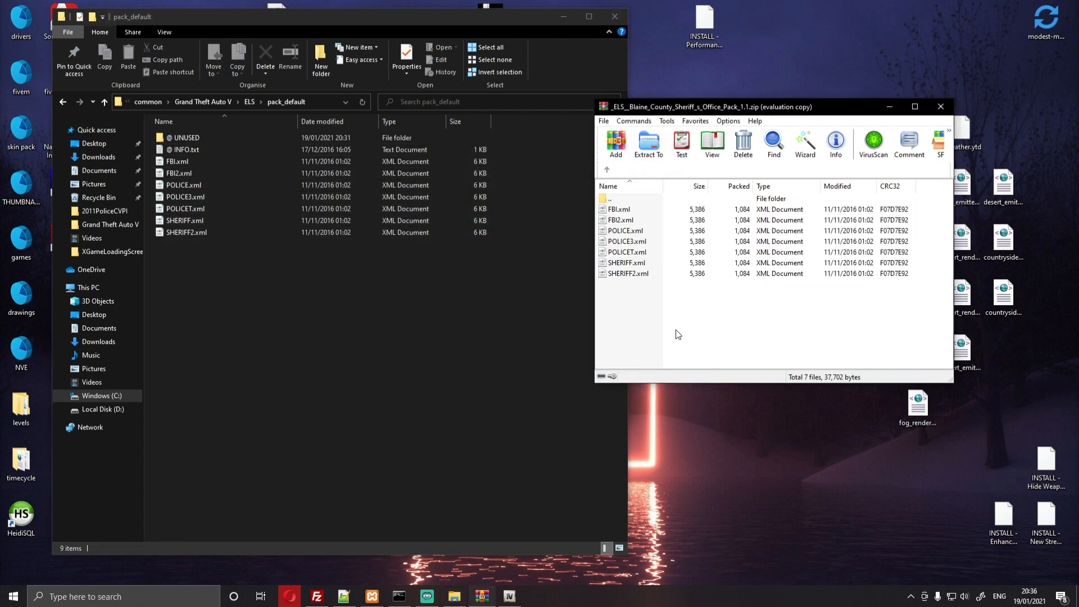